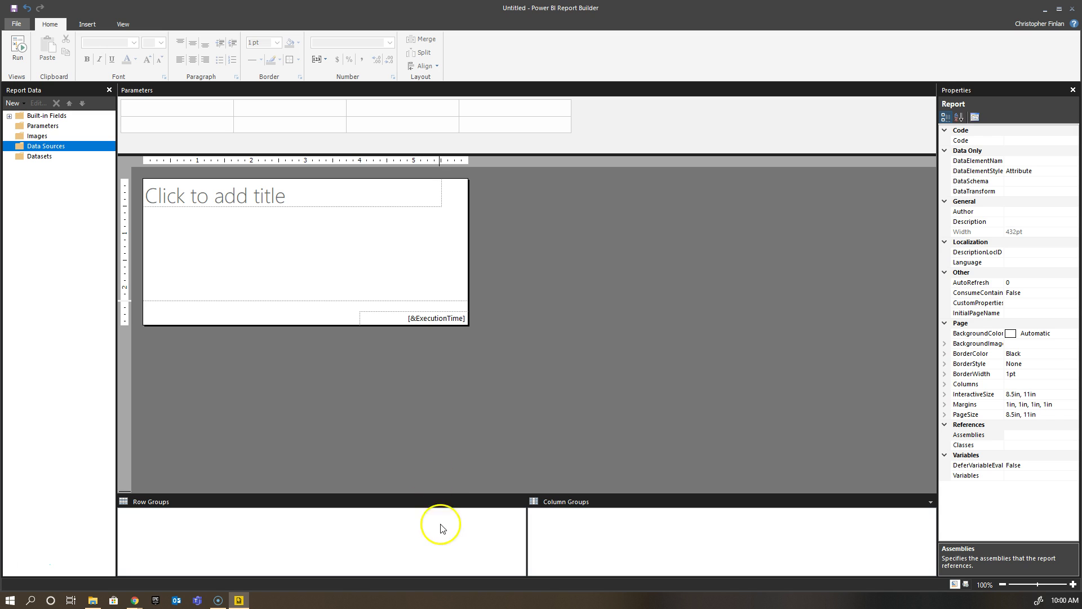
- Add a Power BI dataset connection to the EBay dataset in My Workspace
right_click(71, 147)
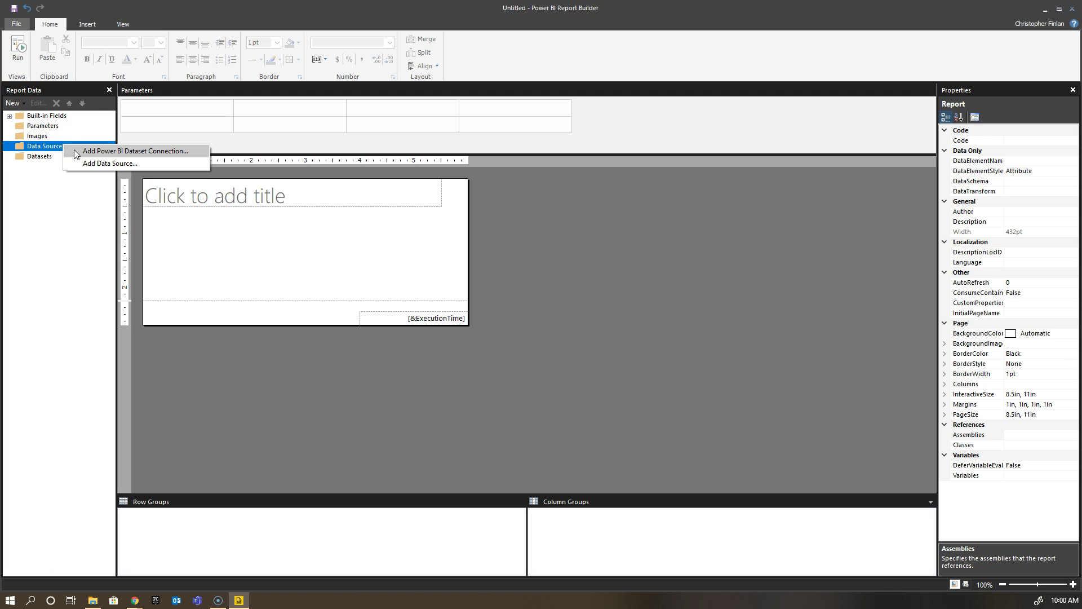
click(75, 151)
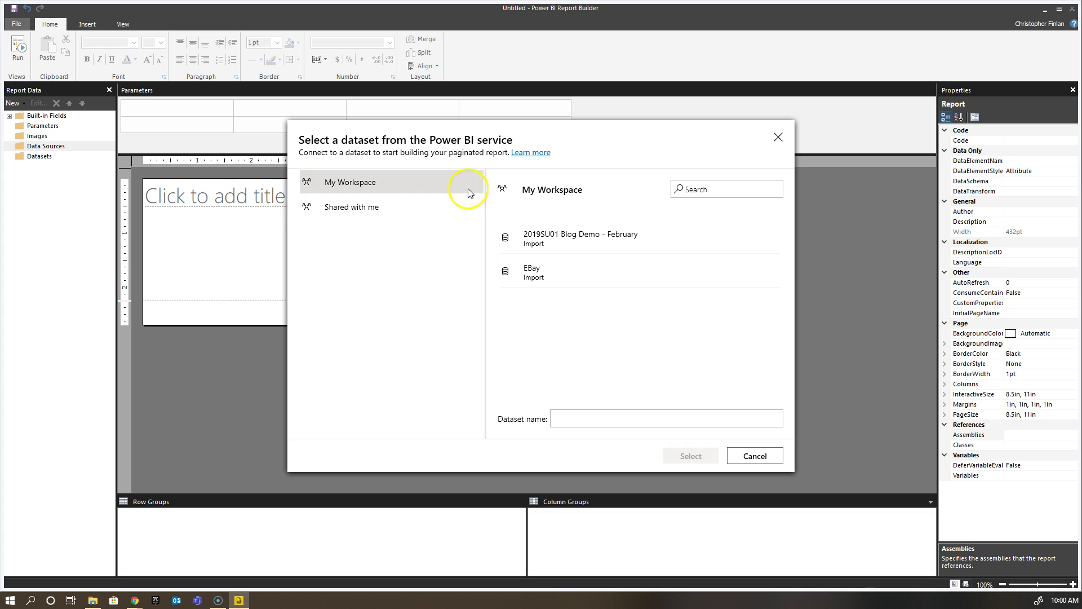
click(294, 138)
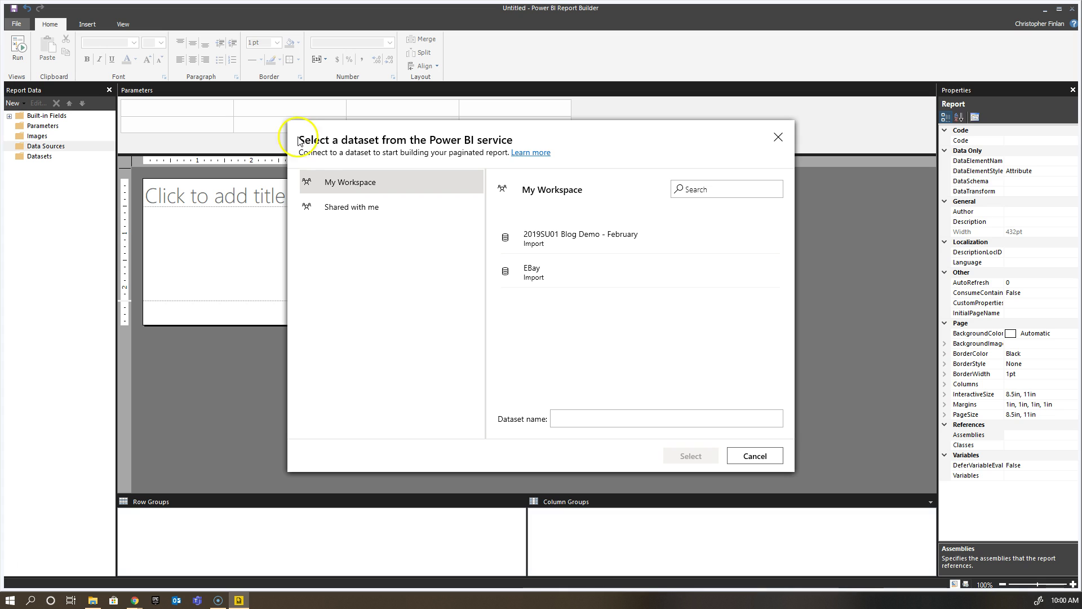
click(313, 141)
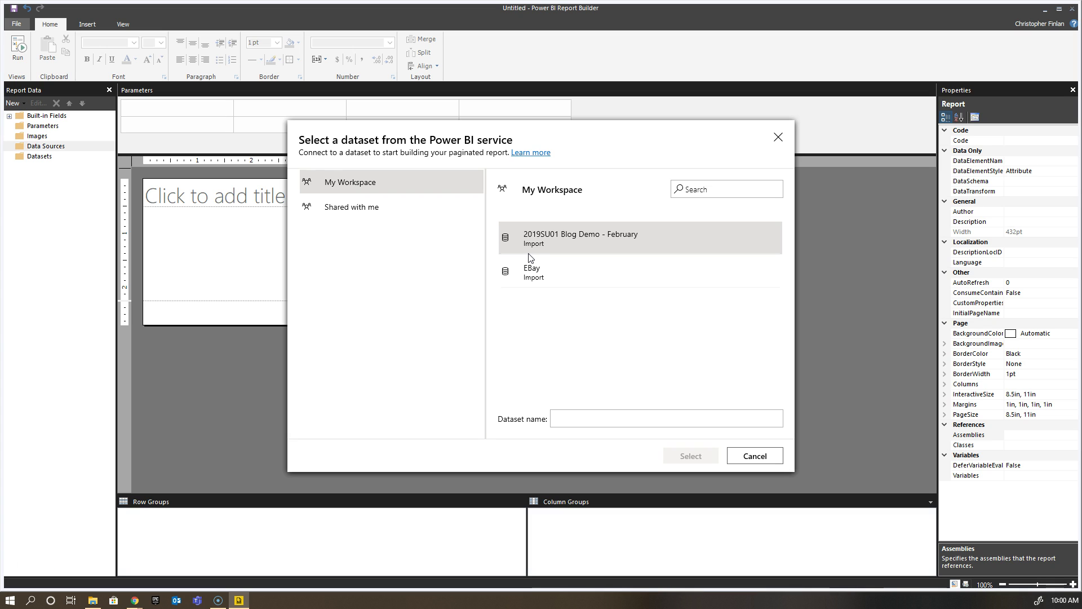
click(561, 268)
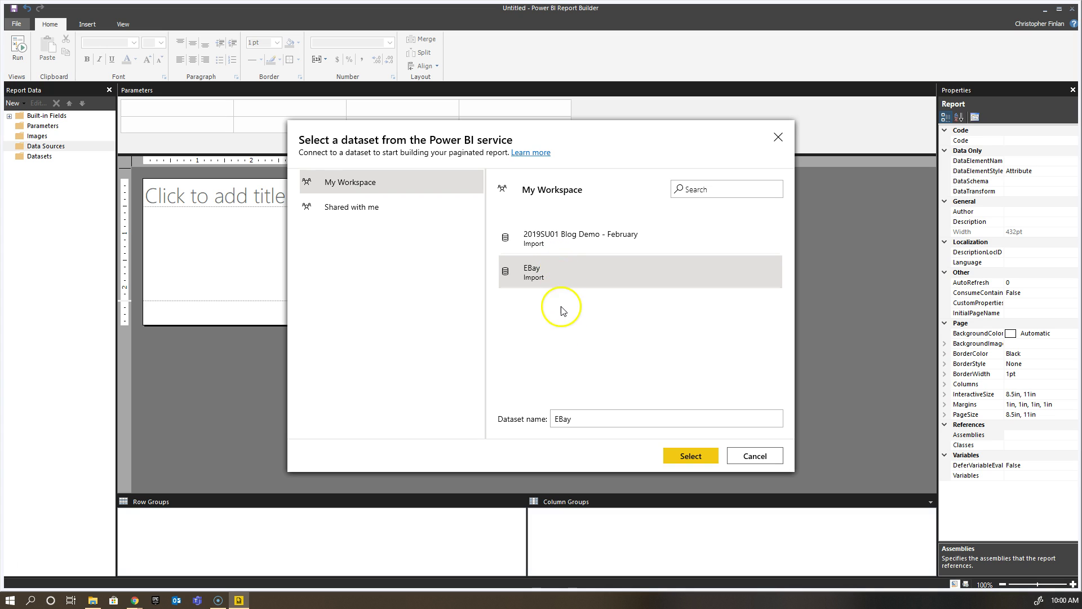
click(687, 460)
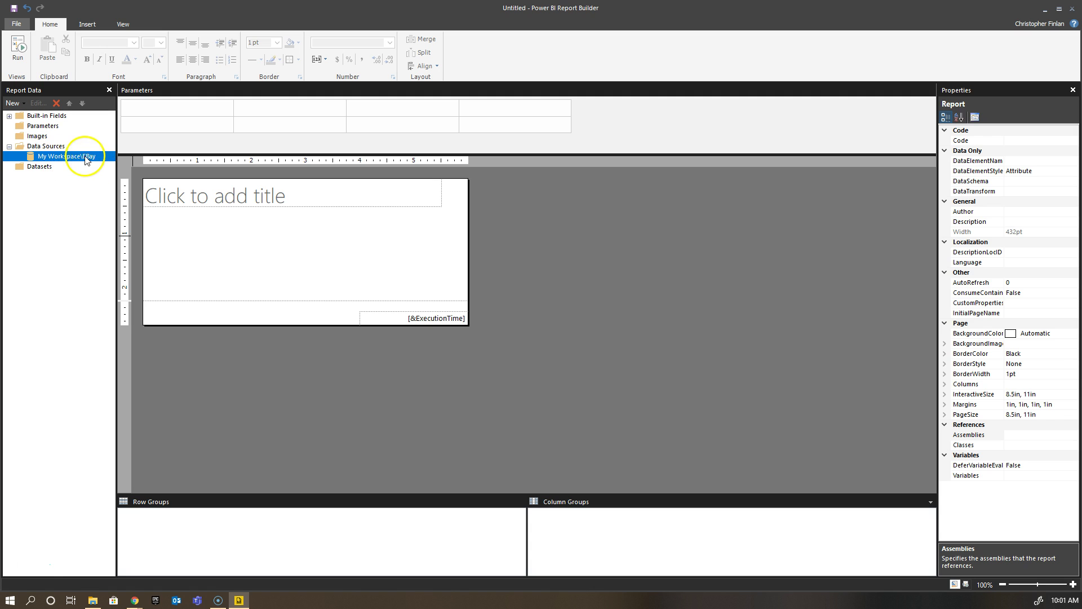
right_click(52, 147)
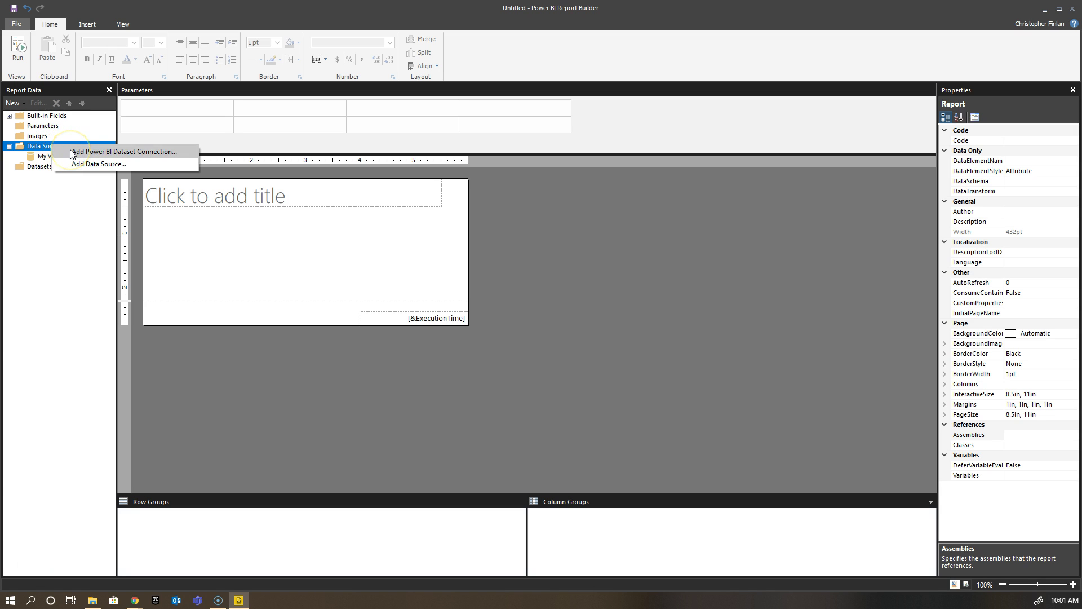
click(73, 152)
click(520, 241)
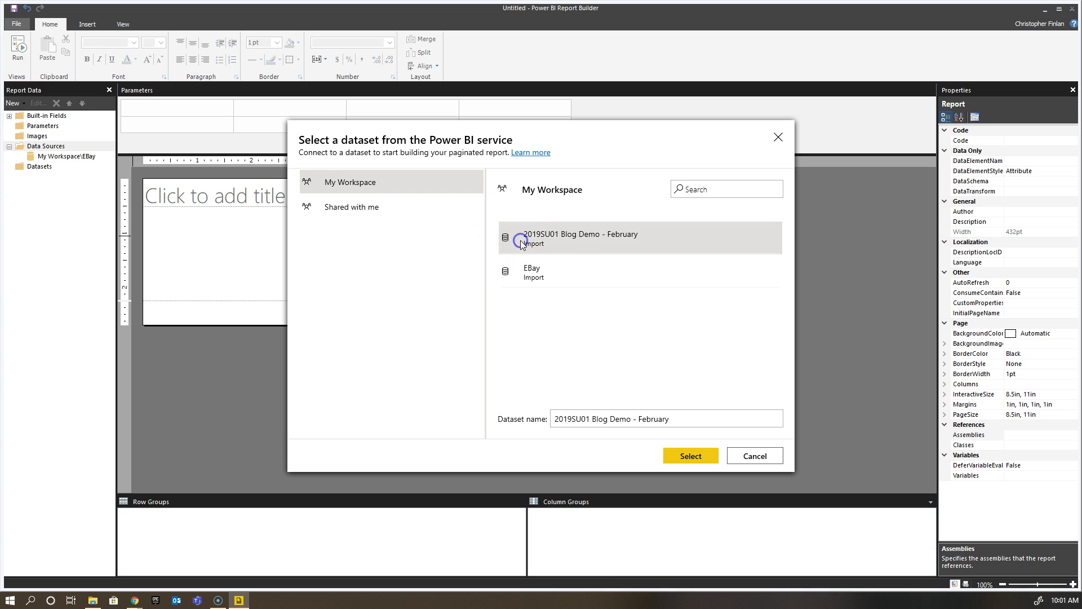
click(691, 457)
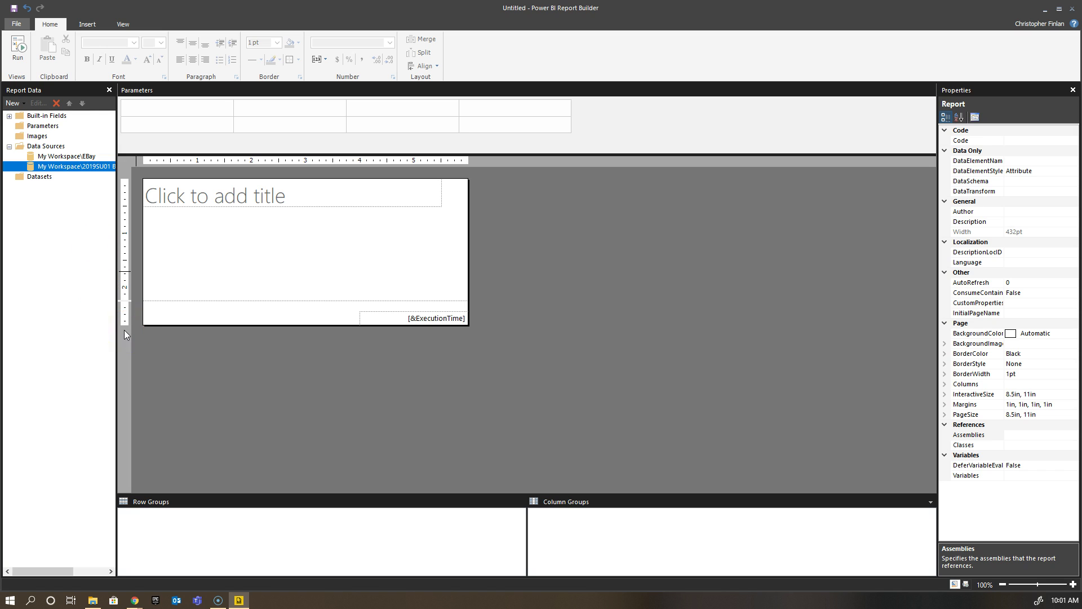
right_click(63, 167)
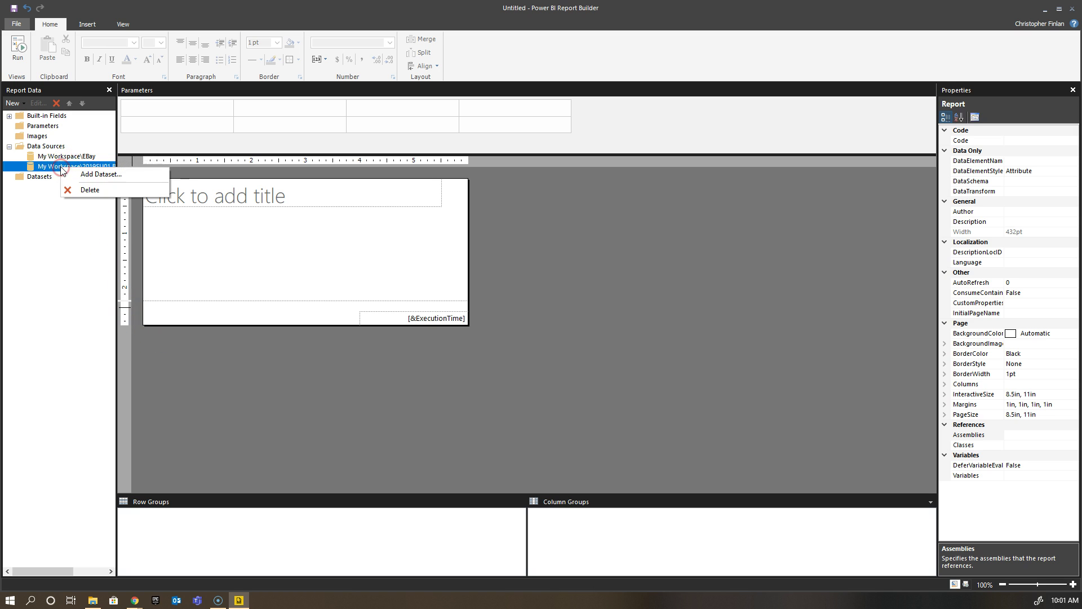
click(87, 190)
click(556, 340)
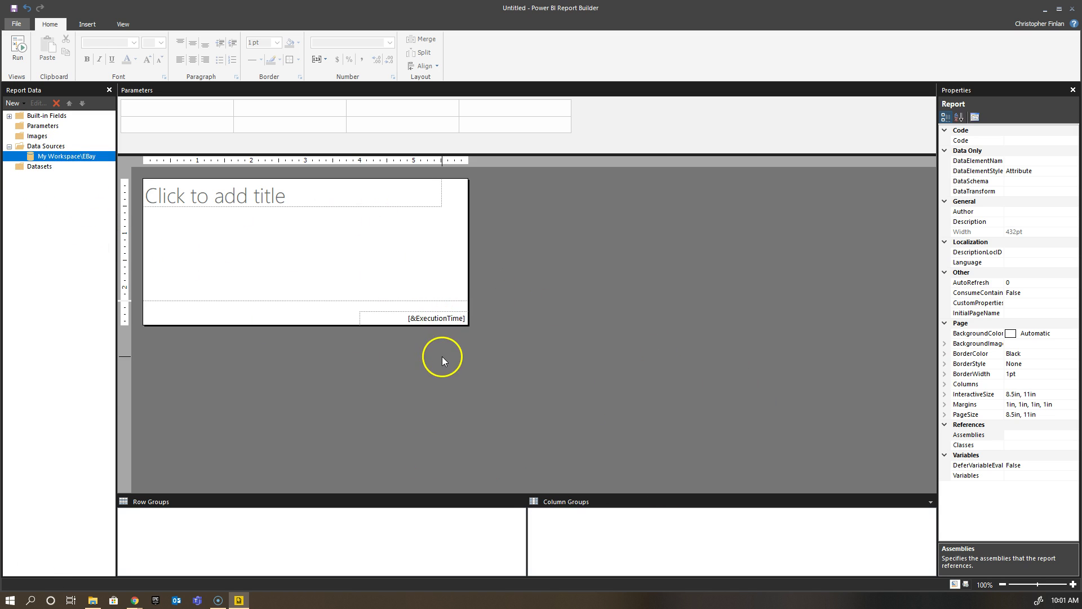
- Add a dataset named EbayCountryData that uses the MyWorkspace_EBay data source
click(33, 169)
right_click(32, 169)
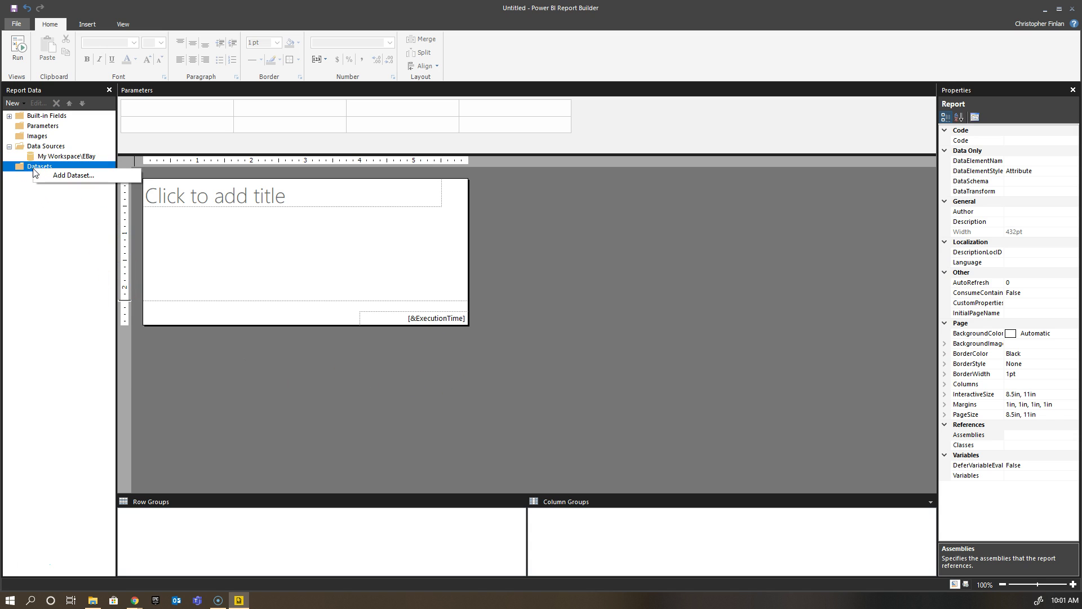
click(53, 176)
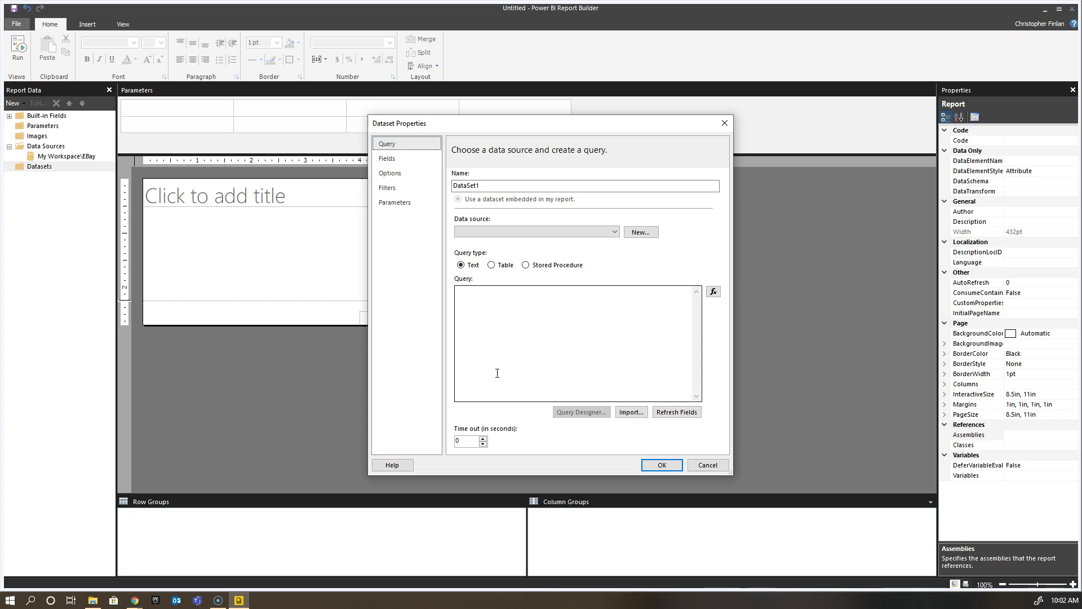
double_click(496, 186)
text(EbayCountryData)
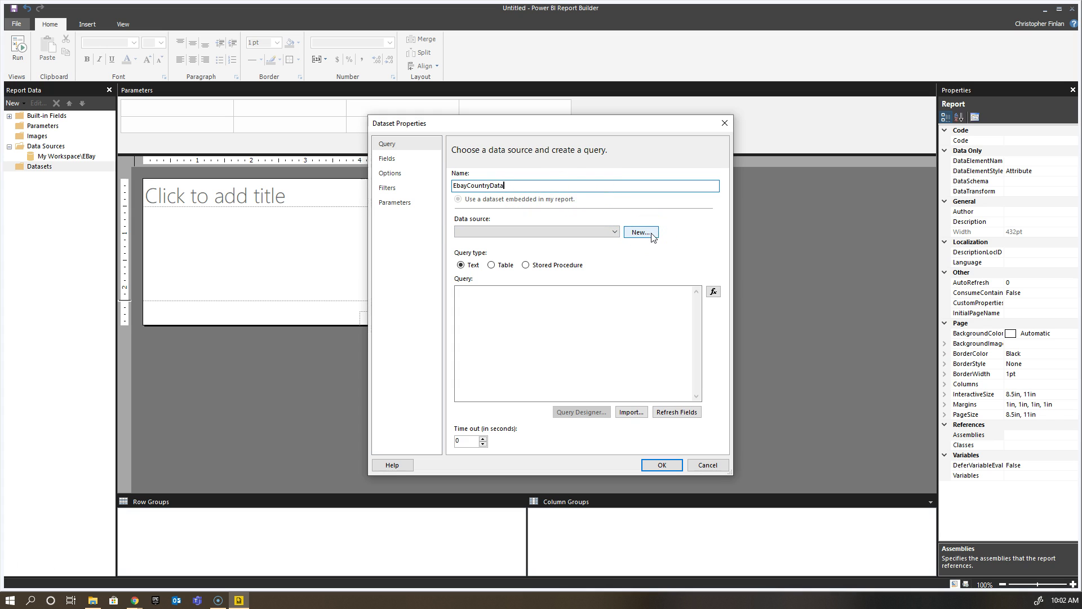
click(608, 234)
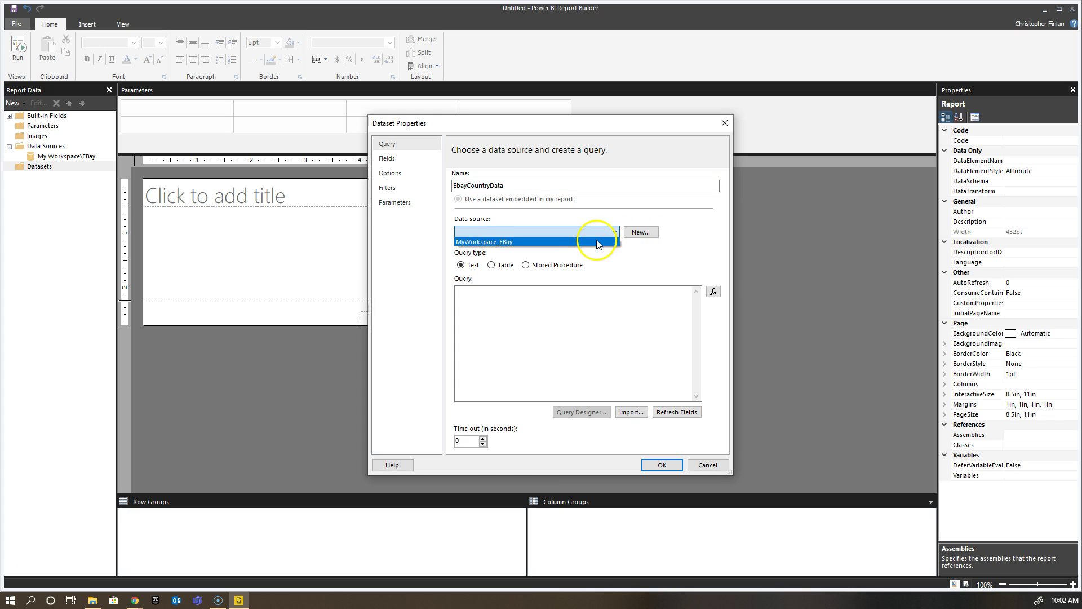
click(598, 241)
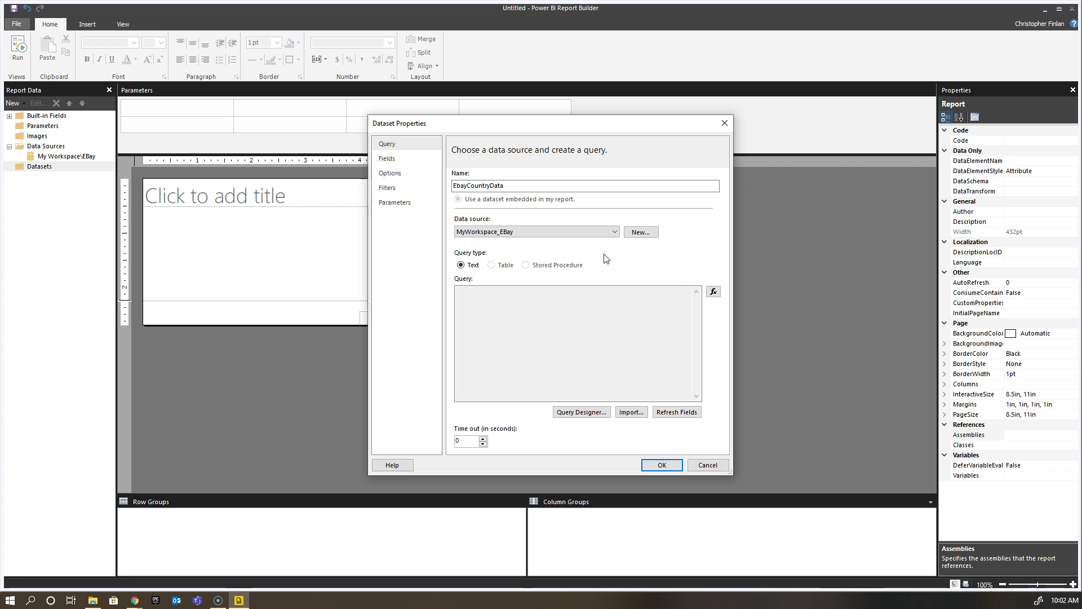
click(608, 327)
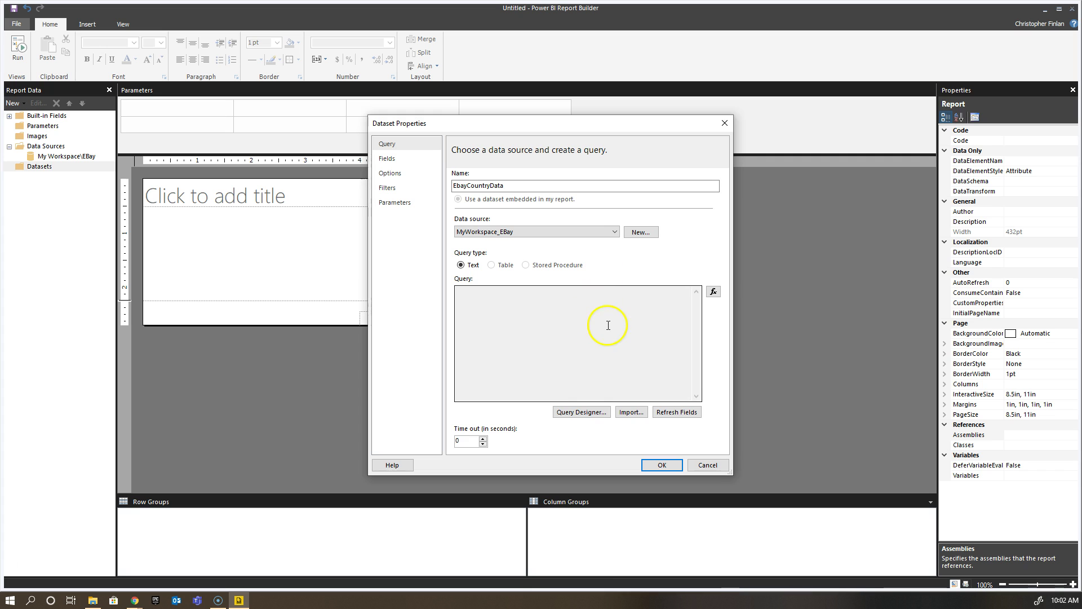
click(575, 320)
- Launch the Query Designer for EbayCountryData to browse the EBay model tables
click(529, 340)
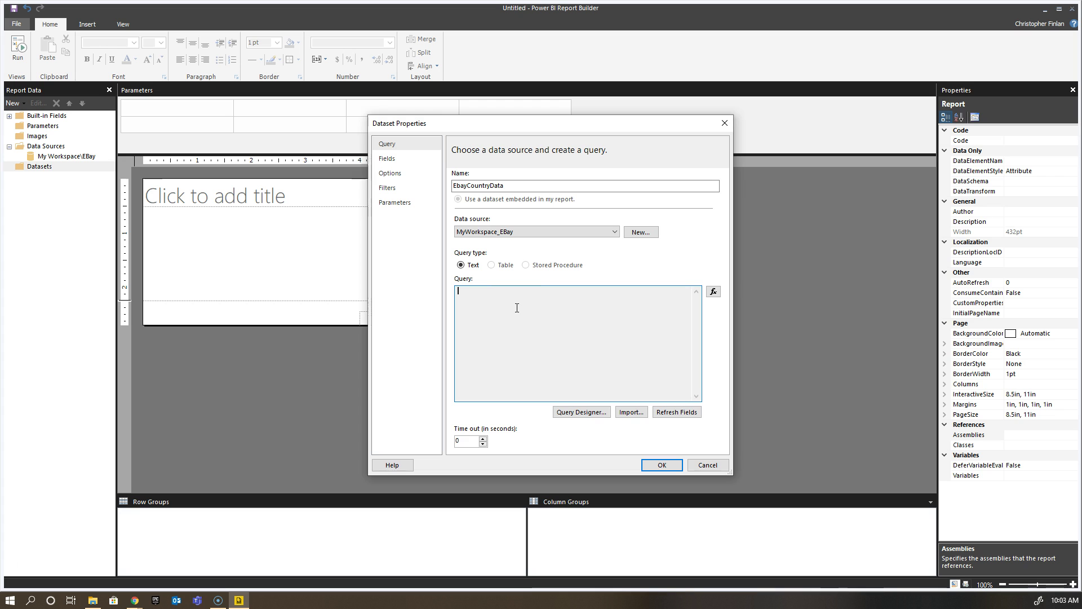
click(586, 414)
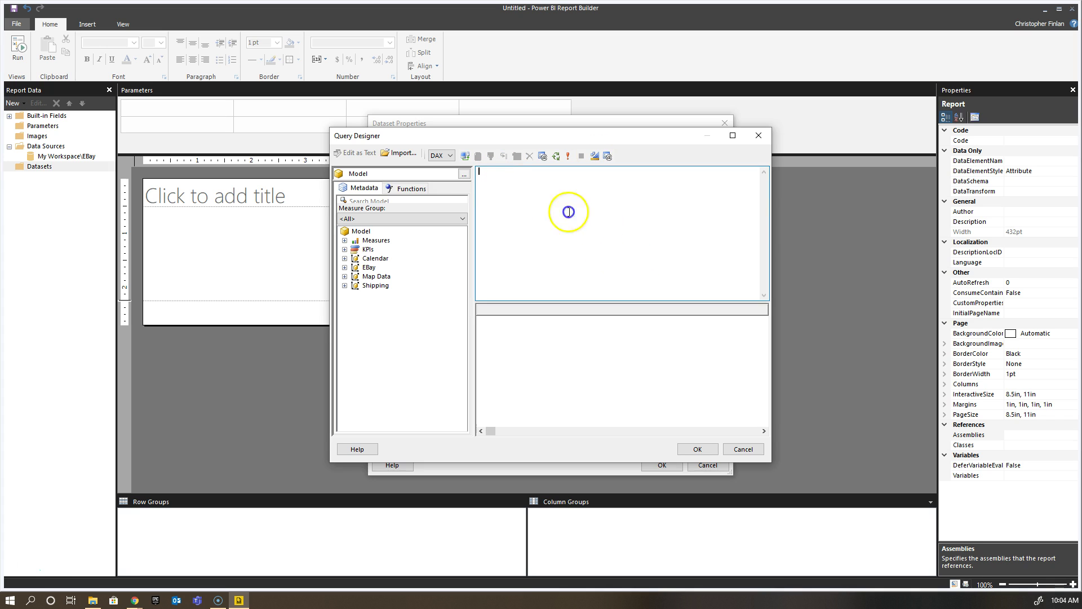
text(ghjghghgh)
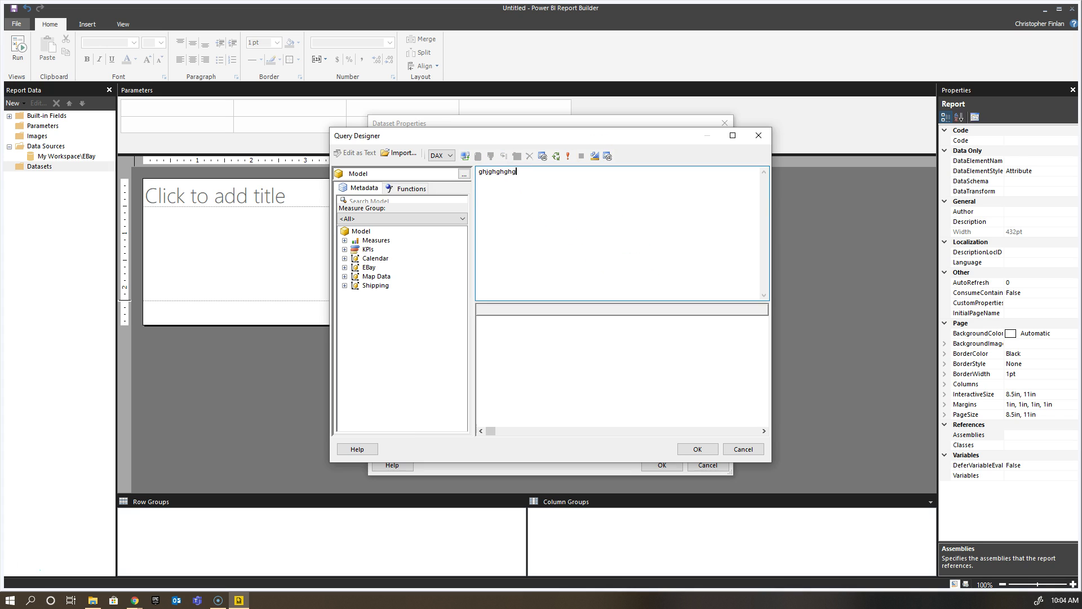
key(ctrl+a)
key(BackSpace)
click(607, 229)
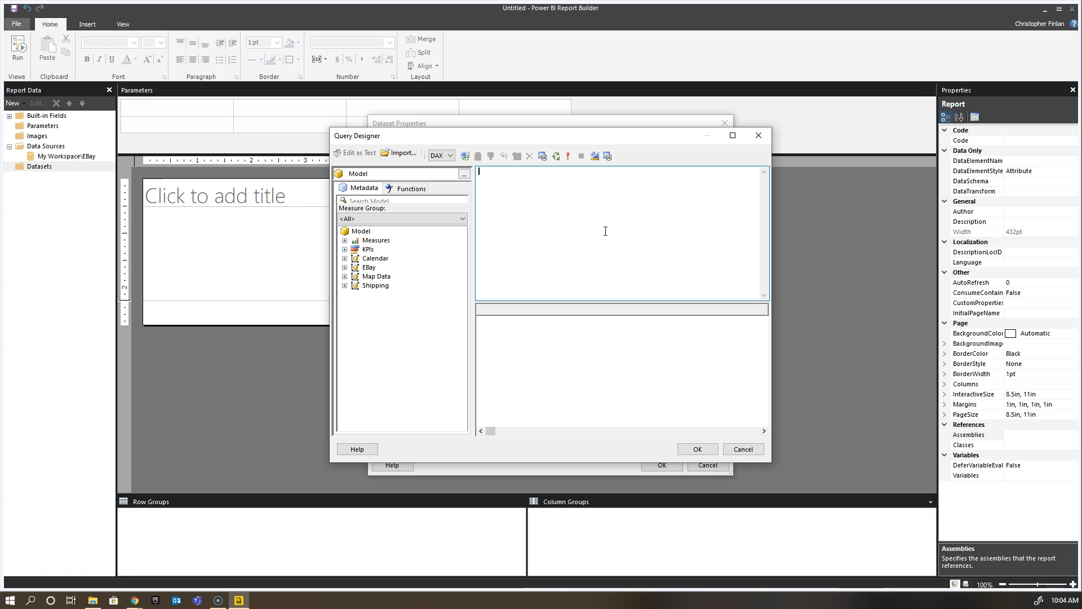
click(602, 228)
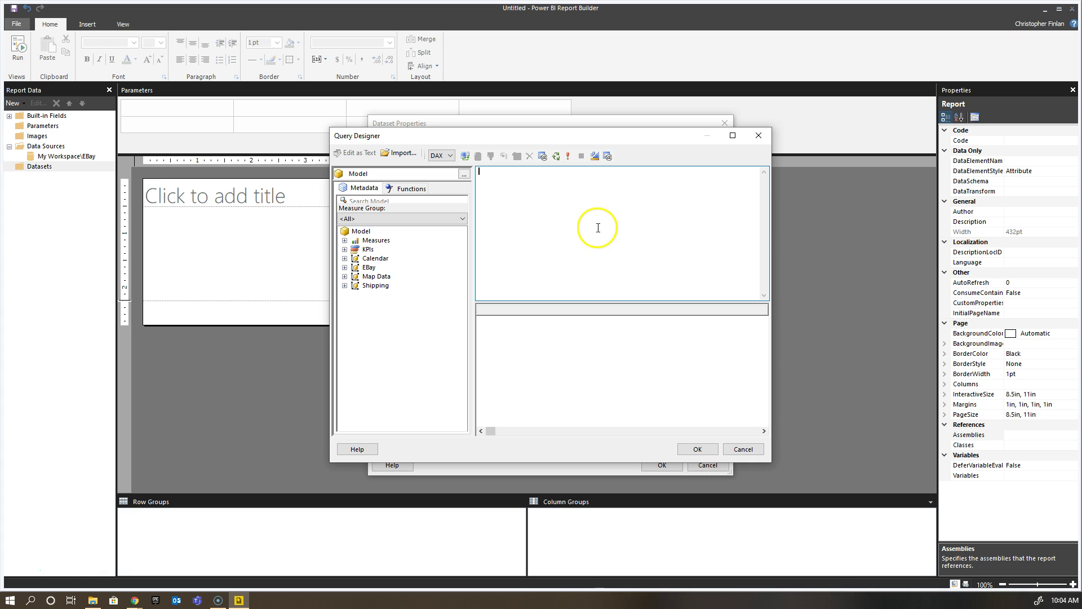
click(595, 155)
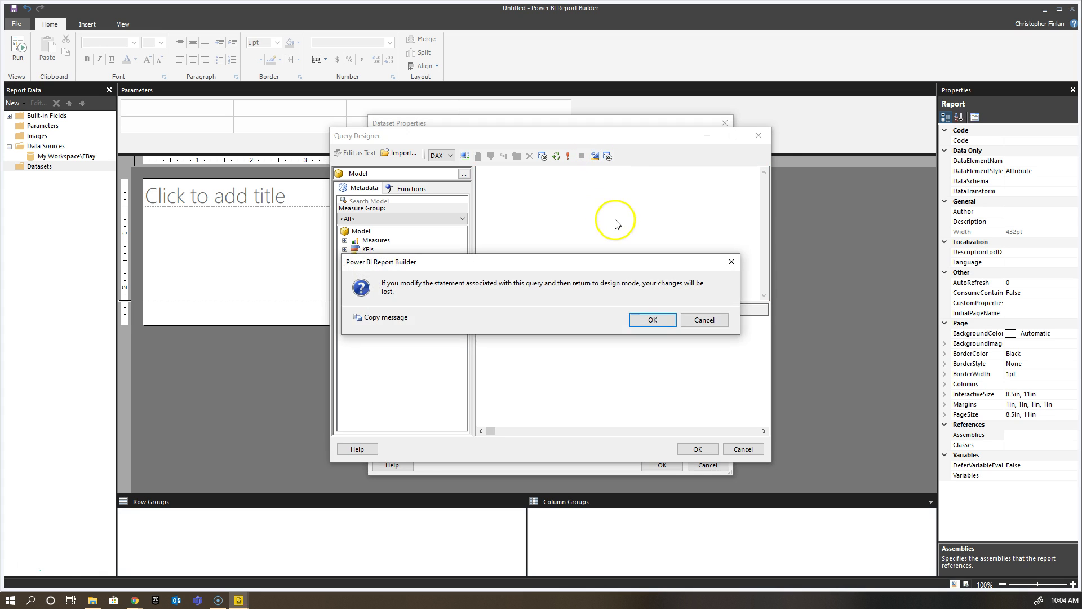
click(648, 317)
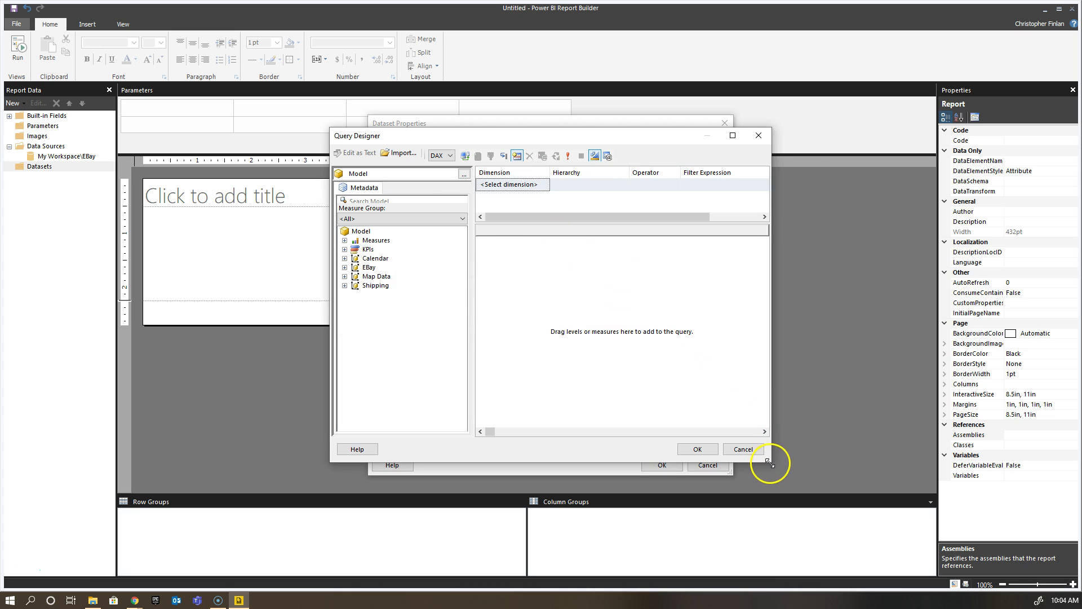
- Enlarge the Query Designer and expand the EBay table, Measures and EBay measures folder
drag(770, 463, 849, 495)
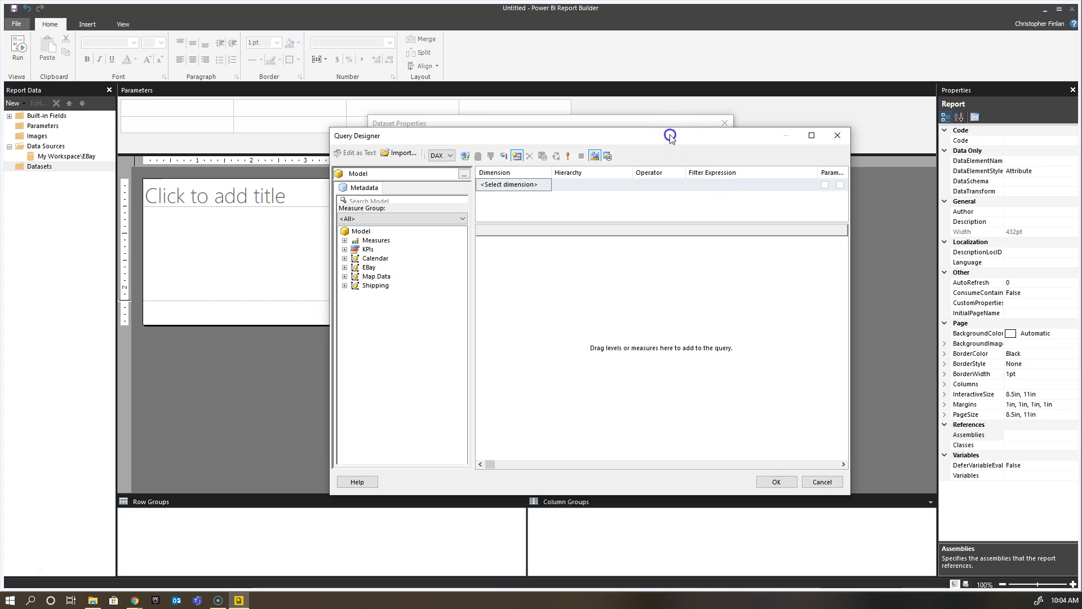
drag(674, 138, 640, 120)
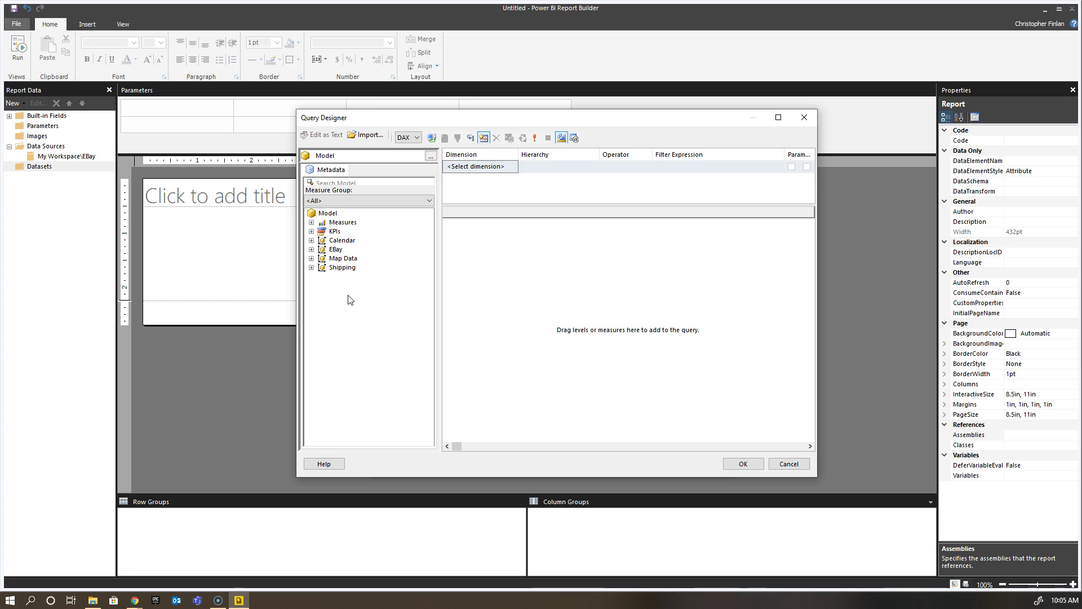
click(385, 303)
click(312, 249)
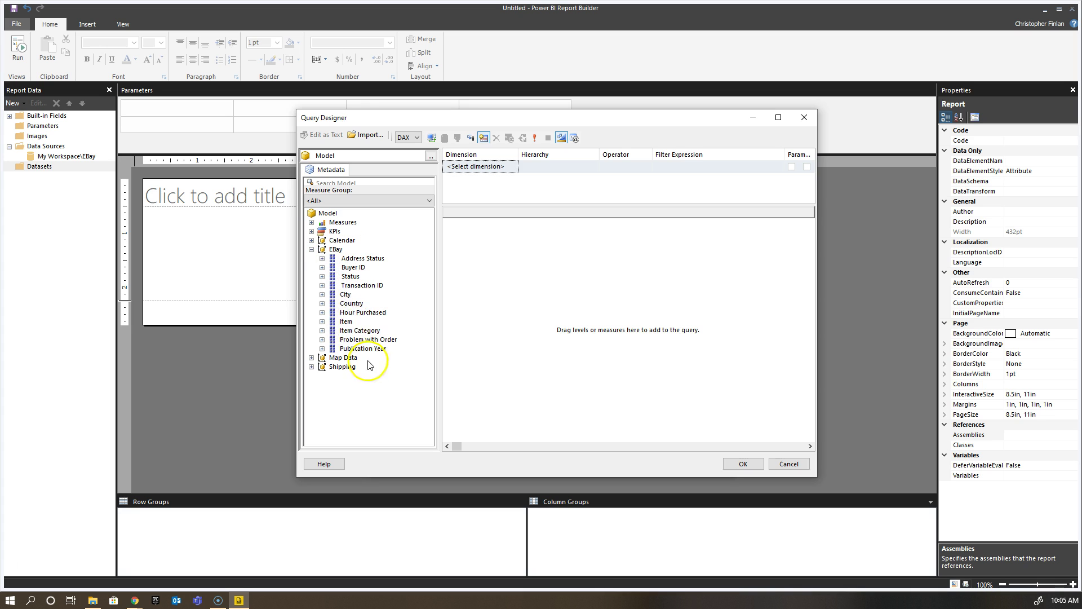
click(311, 222)
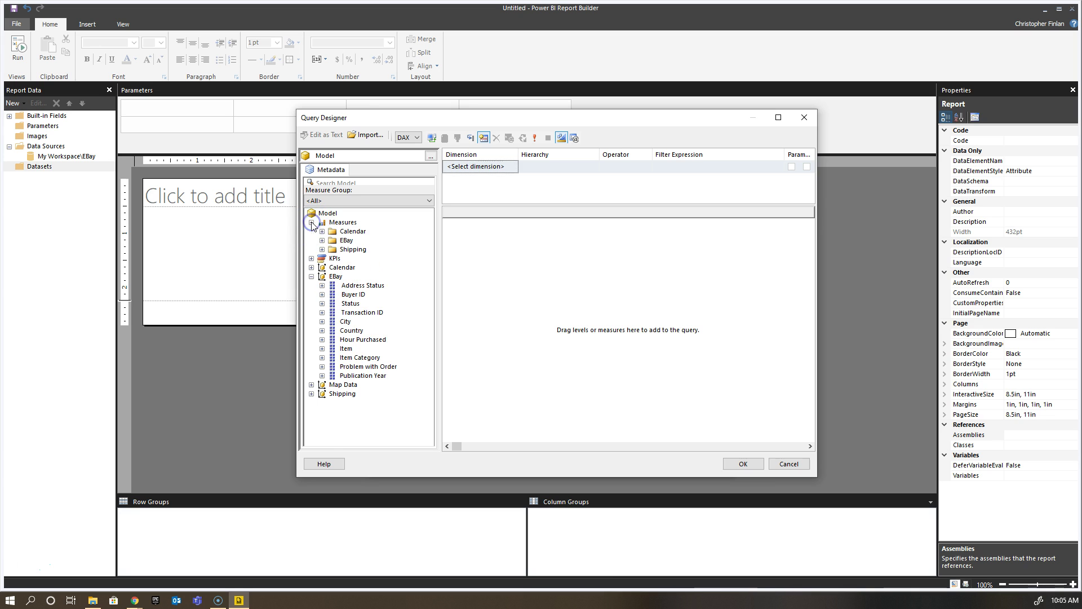
click(322, 241)
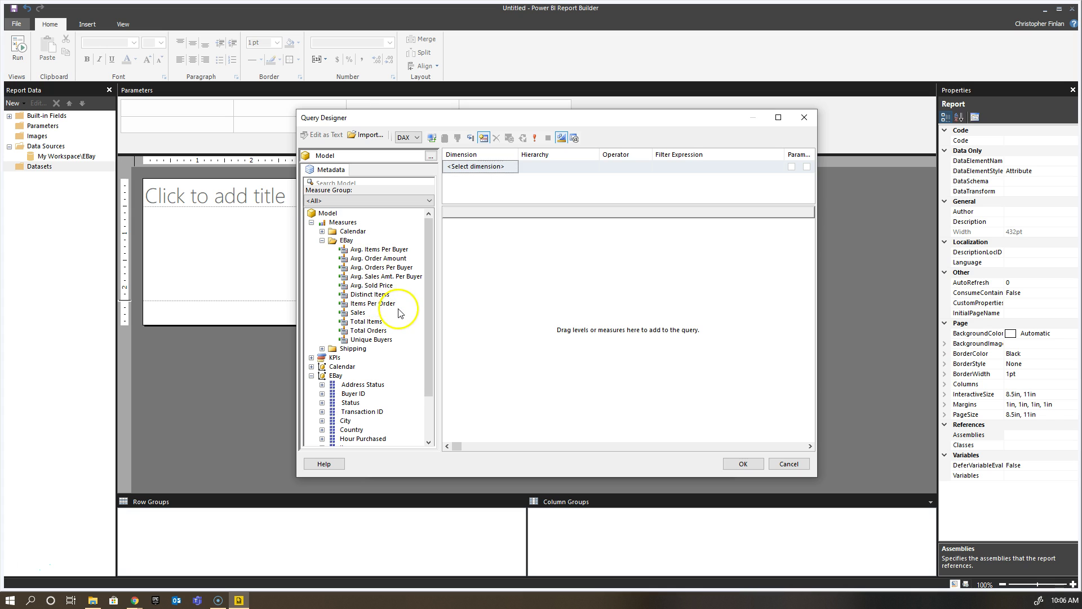
scroll(405, 313, down, 2)
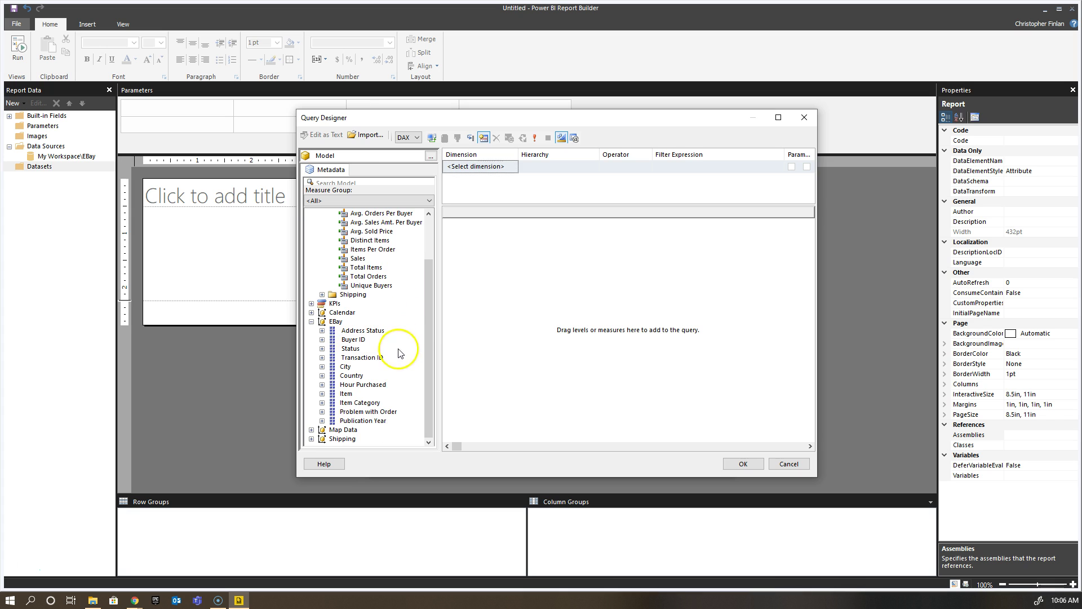
- Add Country and the Sales measure to the query and run the preview
drag(346, 381, 381, 370)
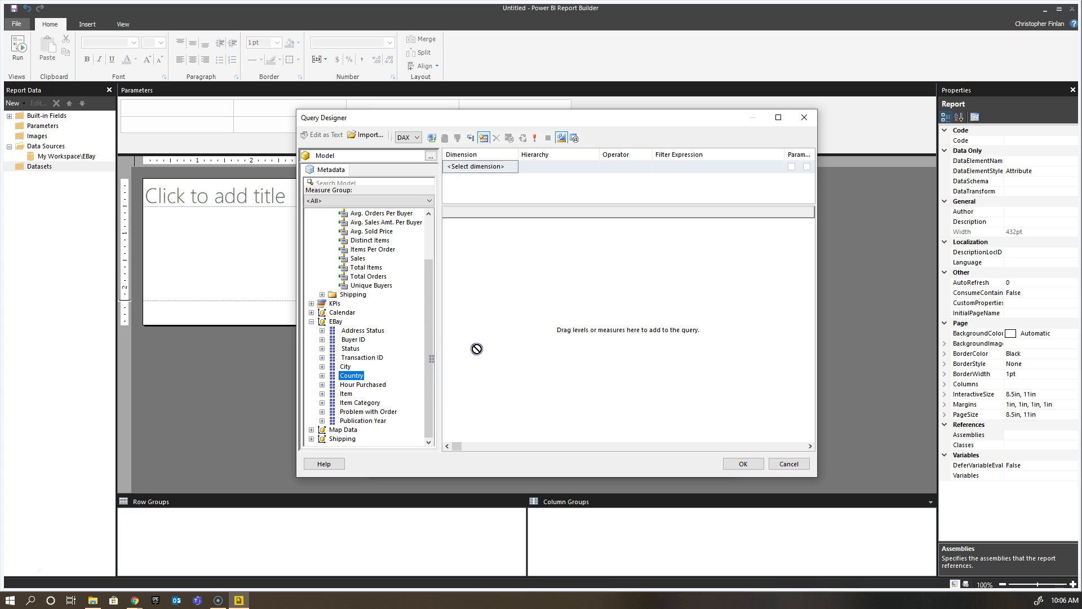
drag(478, 348, 480, 348)
drag(358, 258, 515, 279)
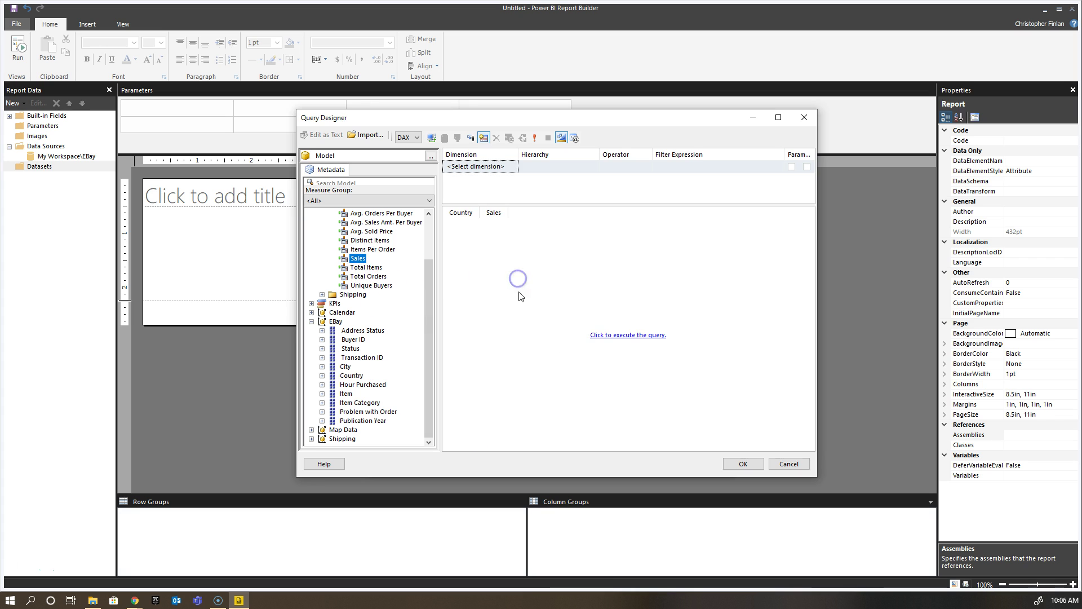
click(657, 289)
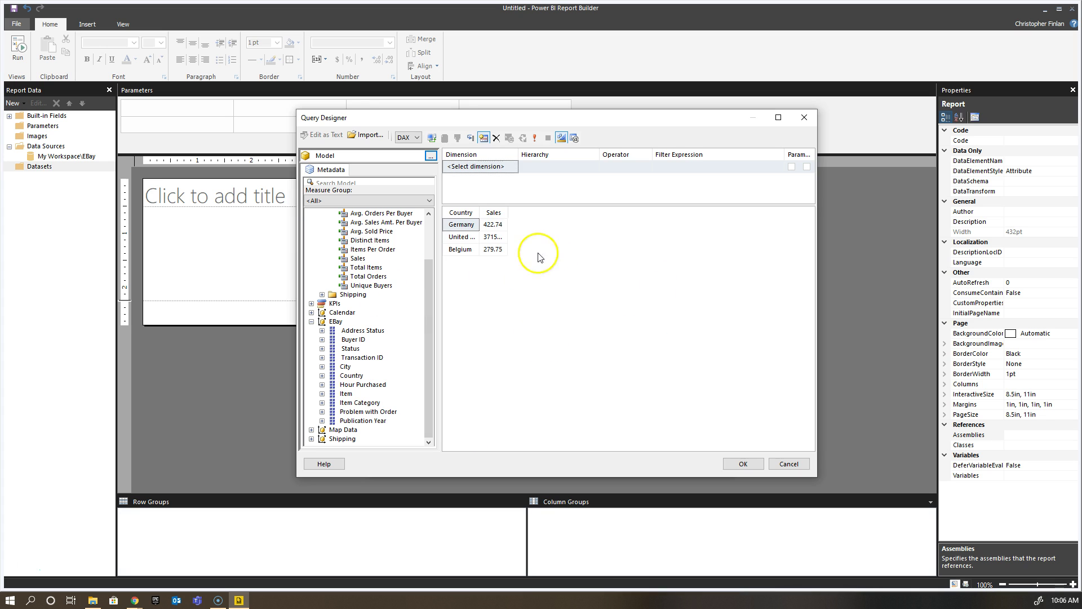
drag(493, 212, 508, 212)
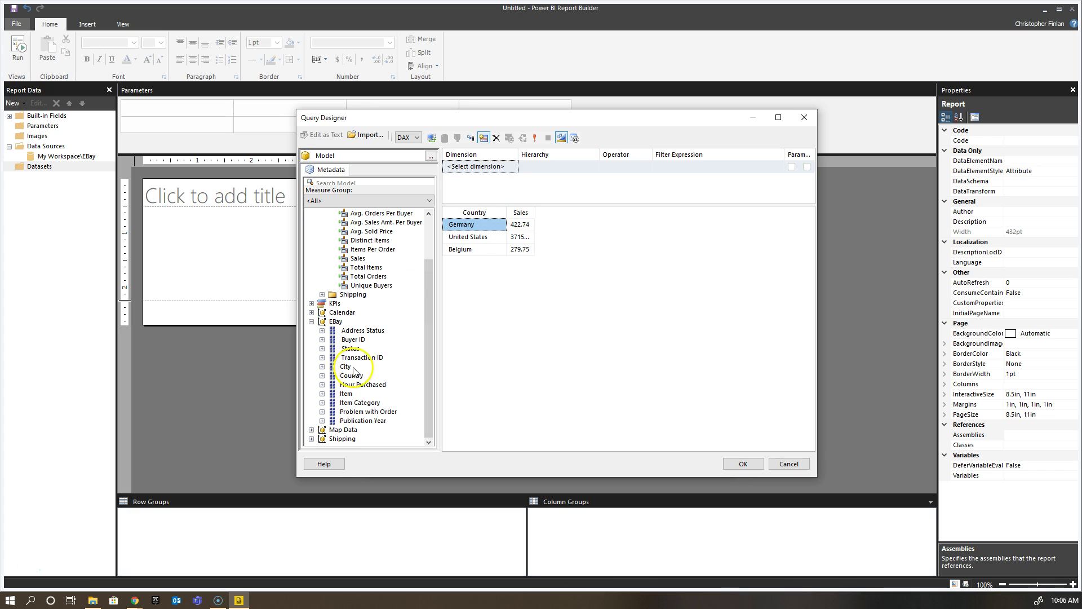
- Add City to the query and widen the Country, City and Sales columns
drag(346, 367, 512, 217)
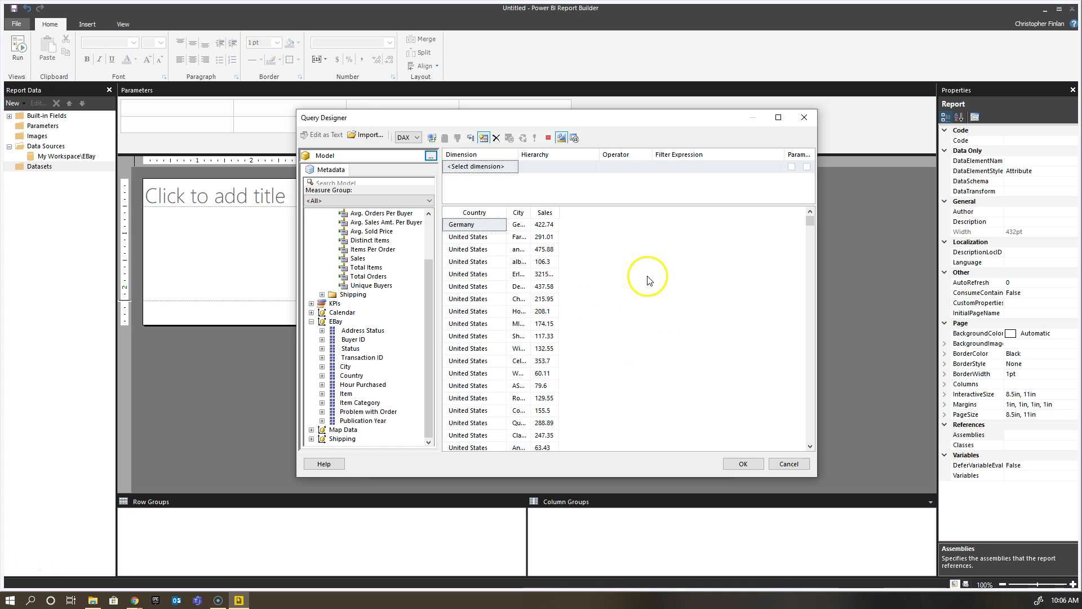
drag(503, 214, 587, 214)
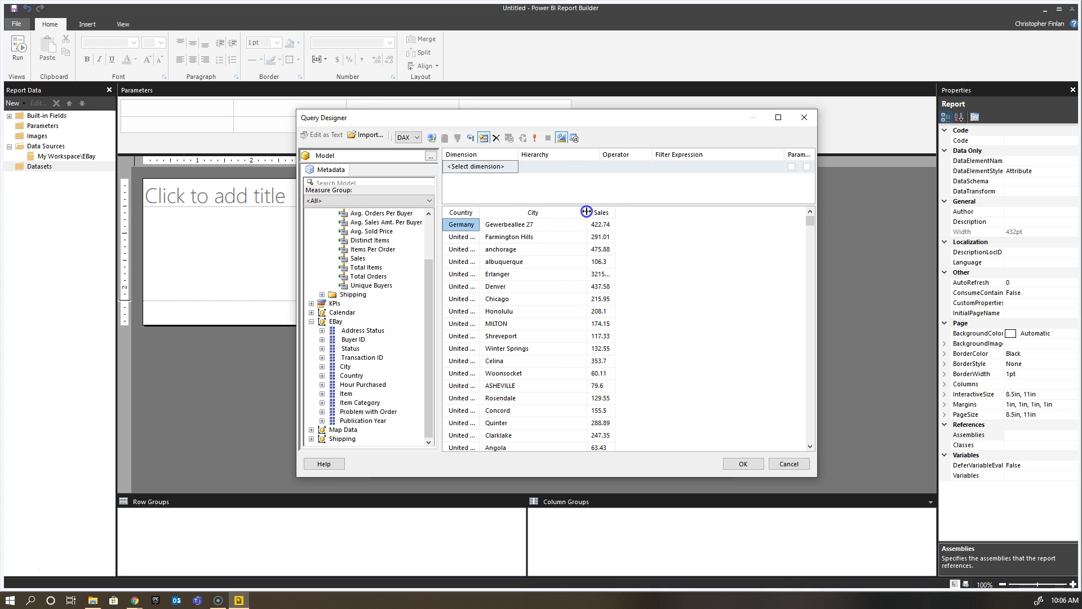
drag(479, 214, 526, 215)
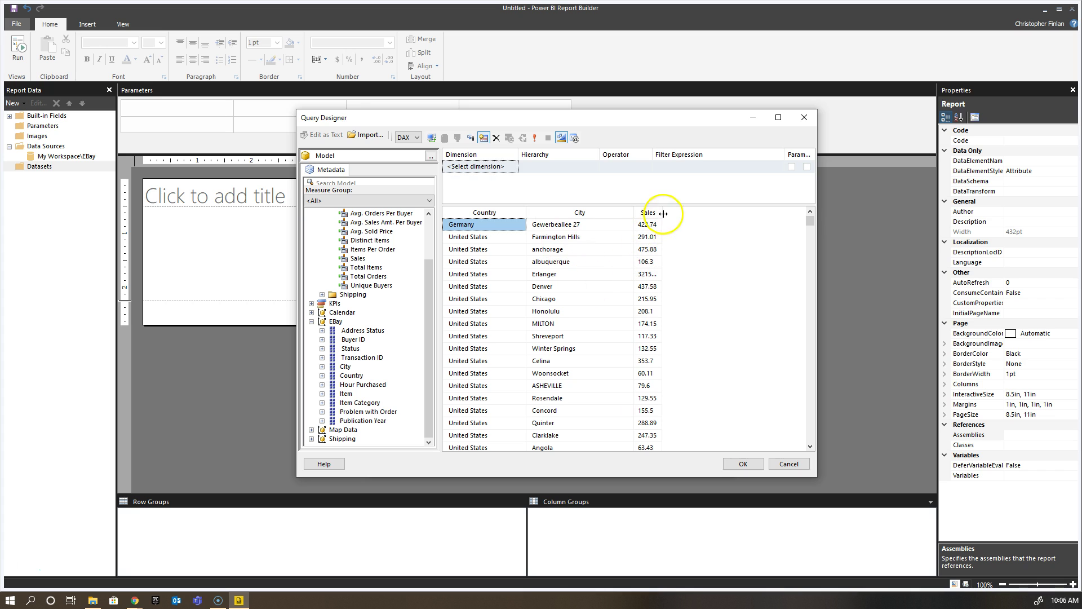
drag(662, 213, 693, 213)
scroll(649, 265, down, 1)
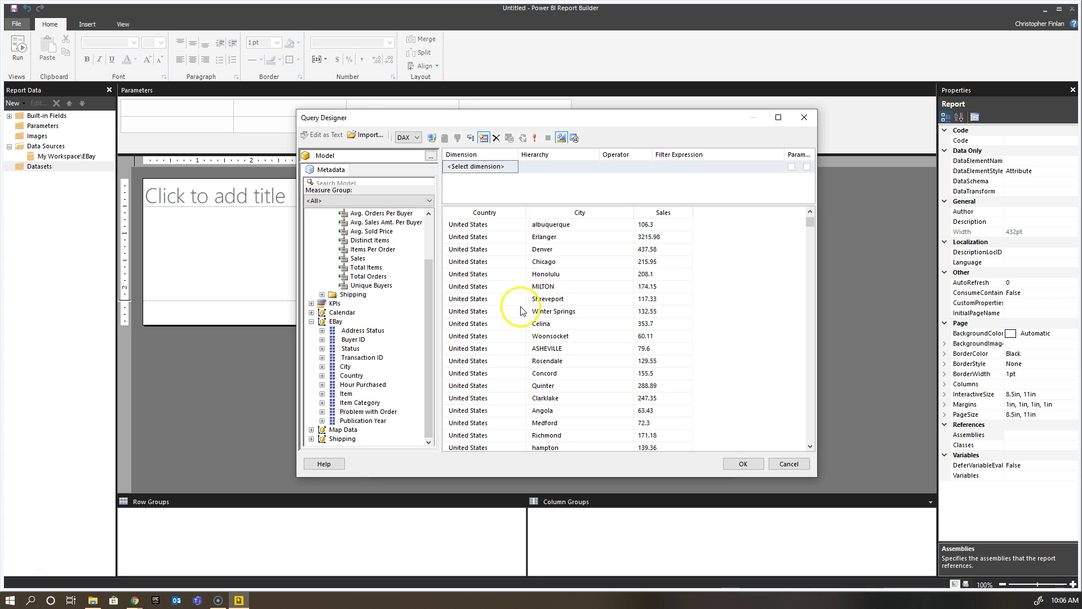
- Create a filter on Dimension EBay, Hierarchy Country, with operator Equal
click(506, 172)
click(513, 167)
click(490, 201)
click(558, 167)
click(594, 167)
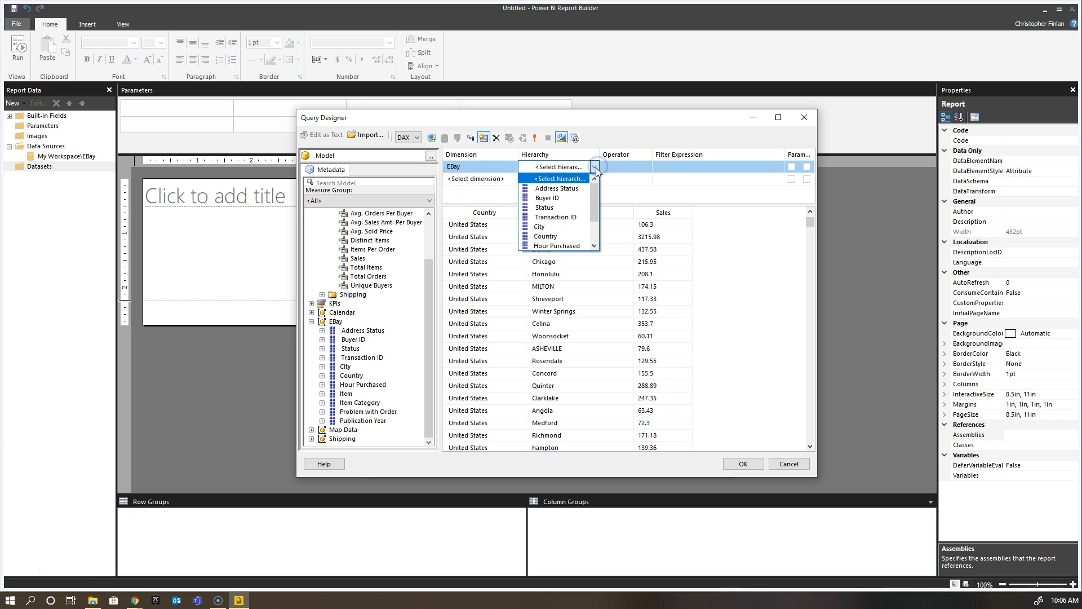
click(545, 236)
click(639, 167)
click(712, 165)
- Set the filter value to United States, rerun the query and widen the columns
click(712, 167)
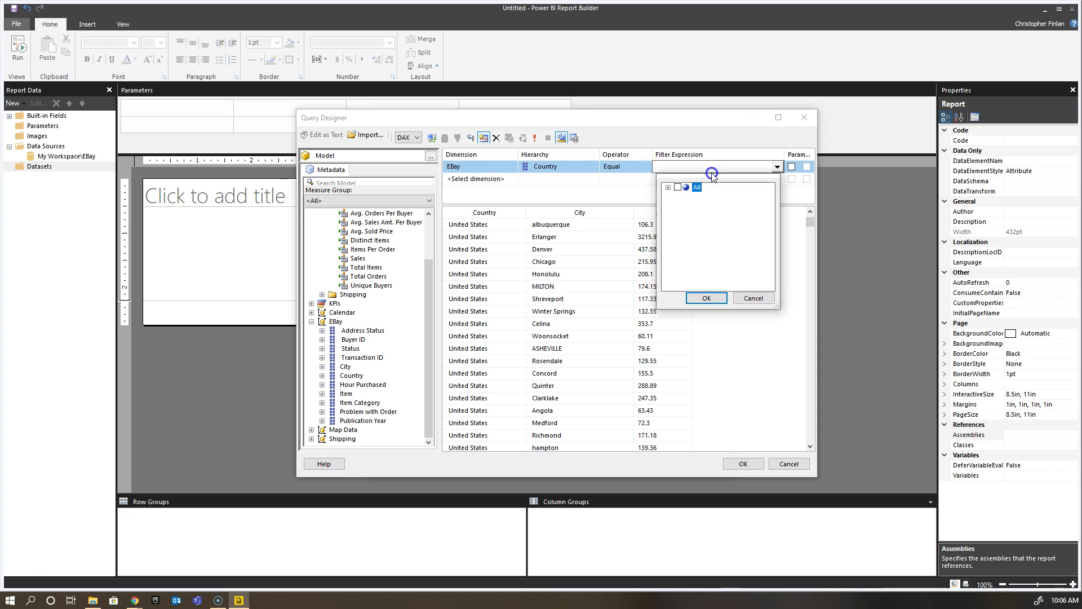
click(675, 188)
click(689, 214)
click(706, 298)
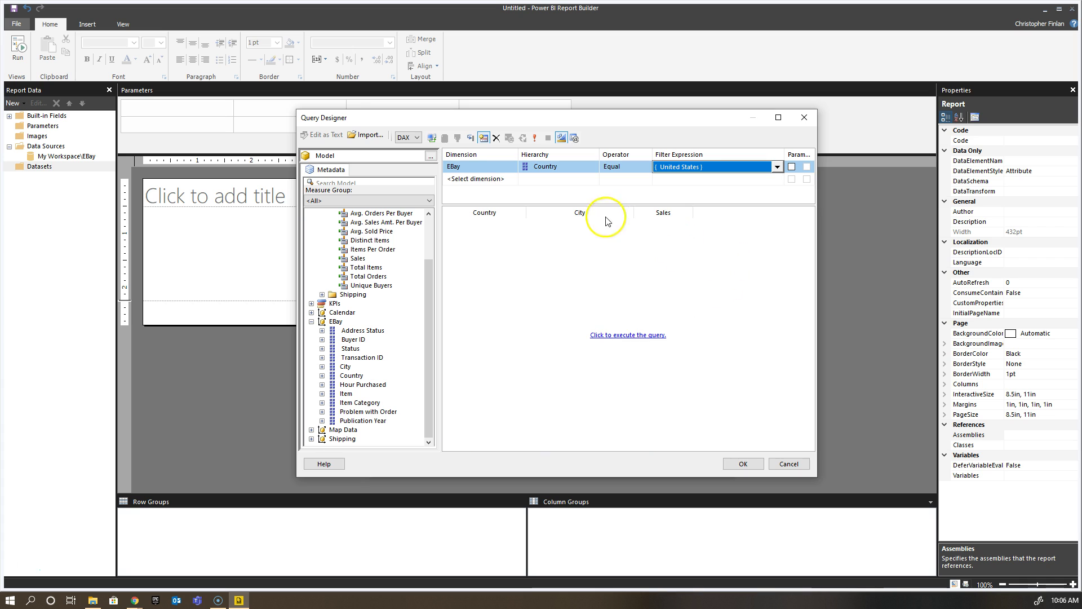
click(630, 335)
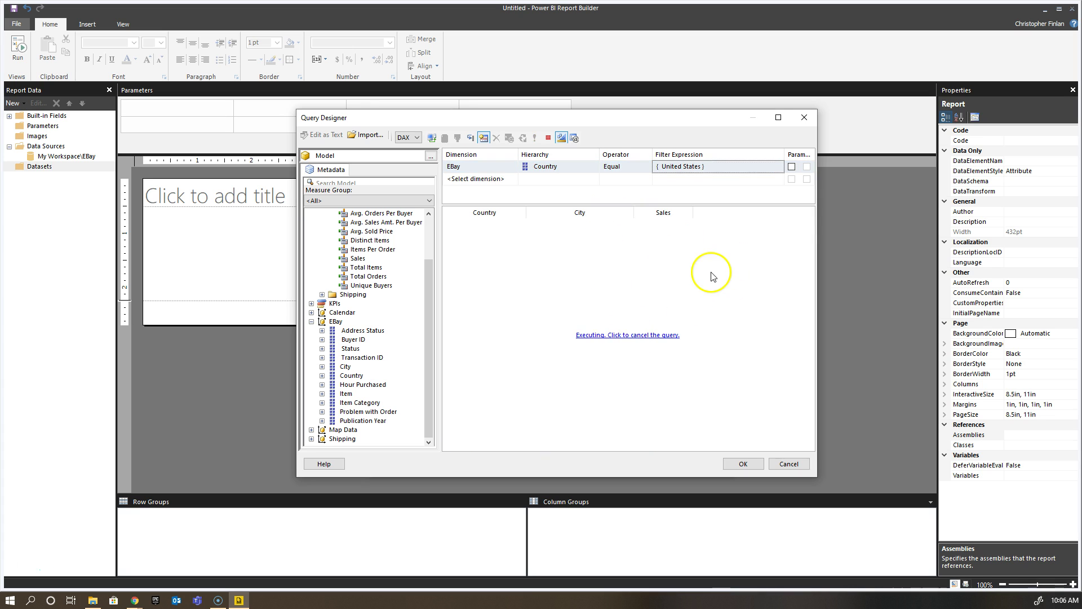
drag(478, 211, 580, 212)
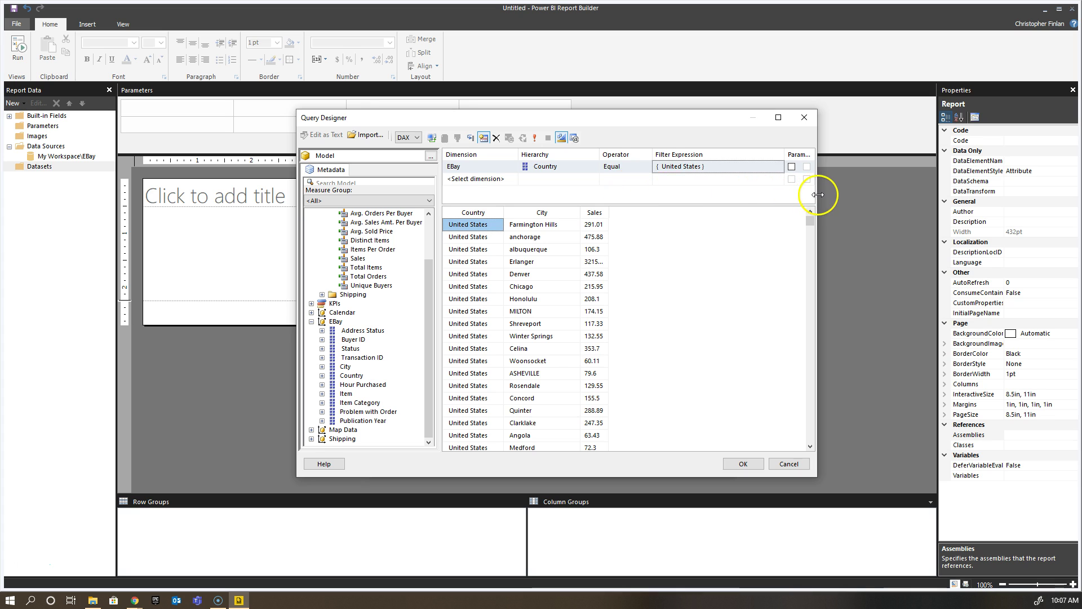
- Widen the Query Designer and narrow the Filter Expression column to reveal Parameters
drag(818, 192, 857, 192)
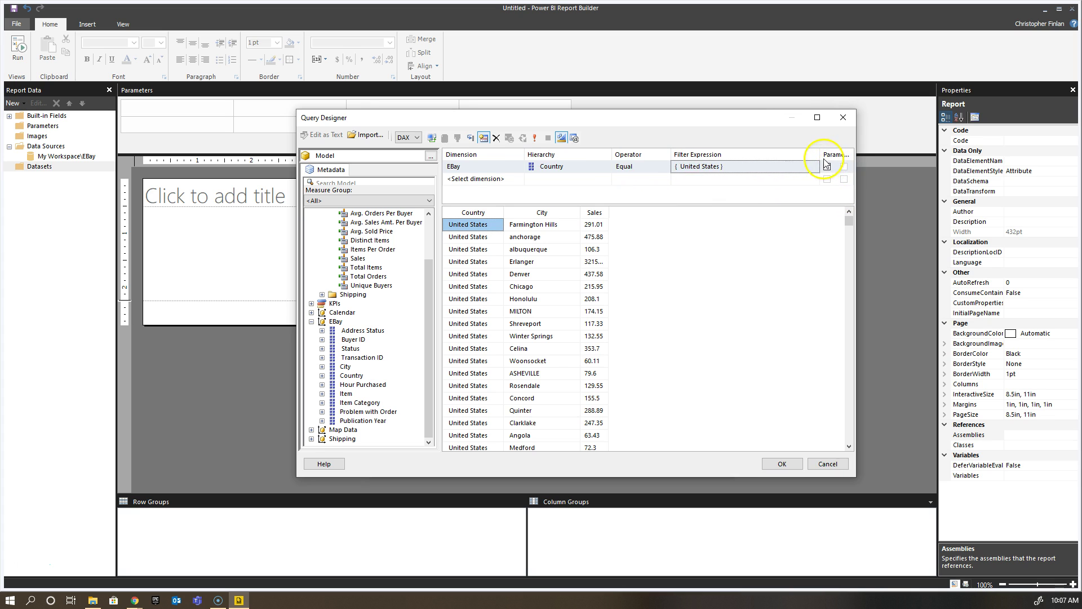
mouse_move(820, 155)
mouse_down()
mouse_move(771, 155)
mouse_move(835, 153)
mouse_up()
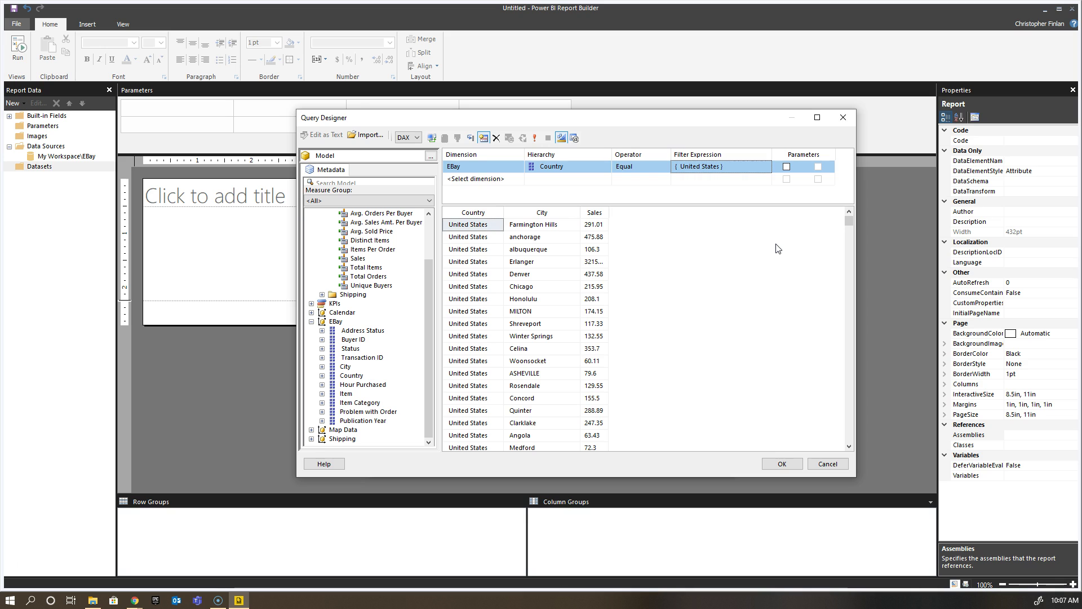
click(763, 258)
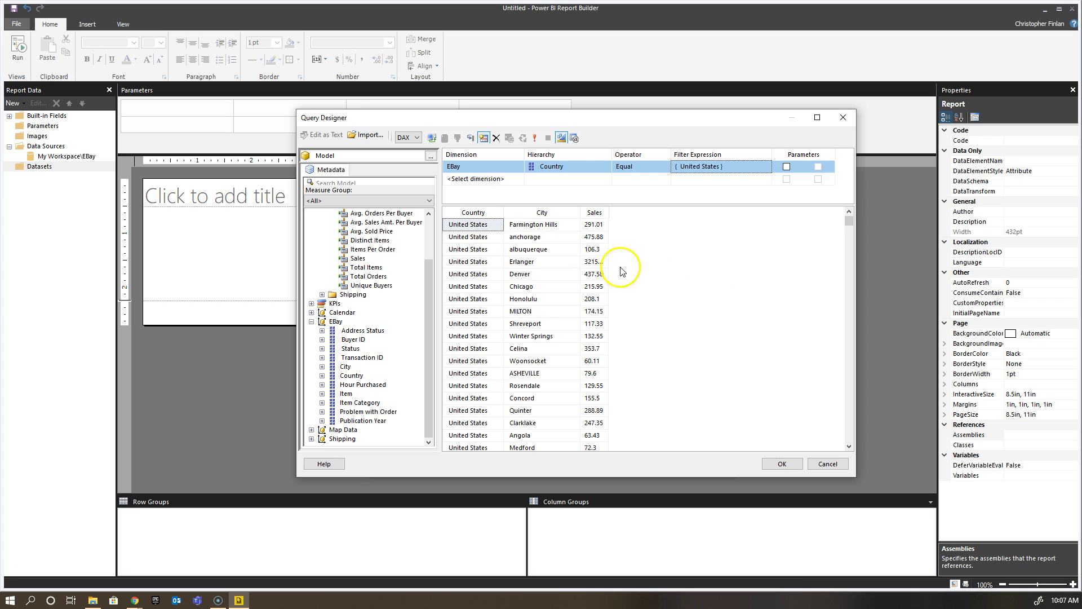
- Delete the United States filter, rerun the query and widen the result columns
right_click(488, 168)
click(515, 188)
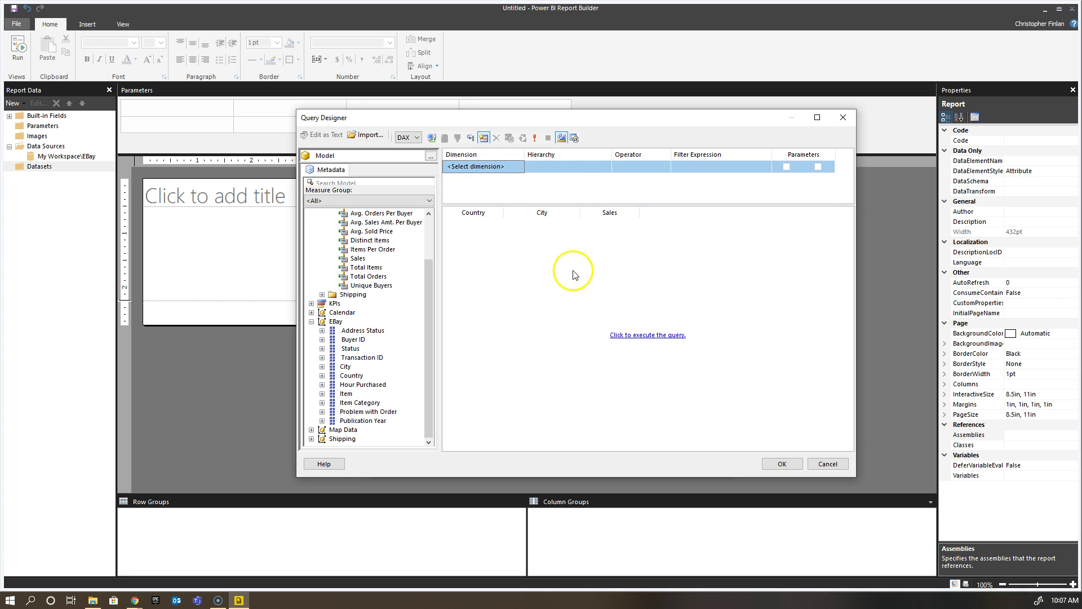
click(618, 294)
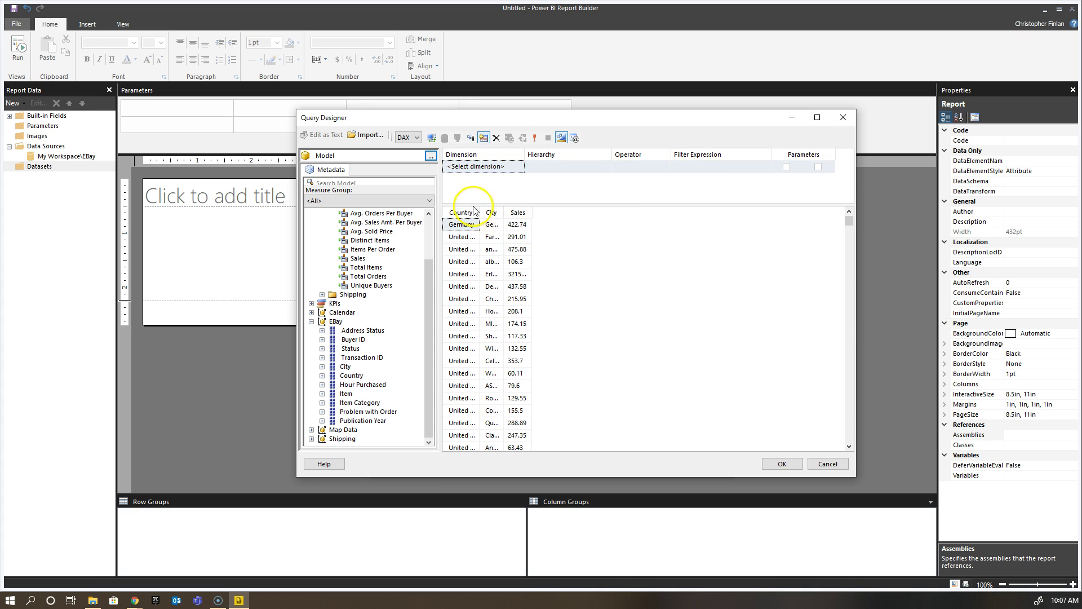
drag(483, 212, 625, 211)
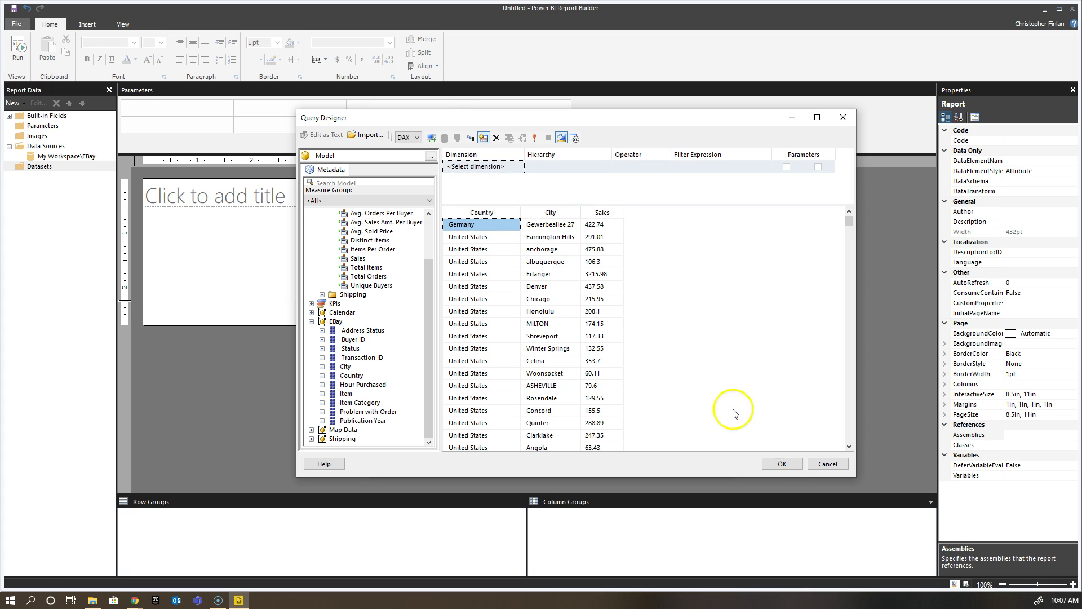
click(785, 464)
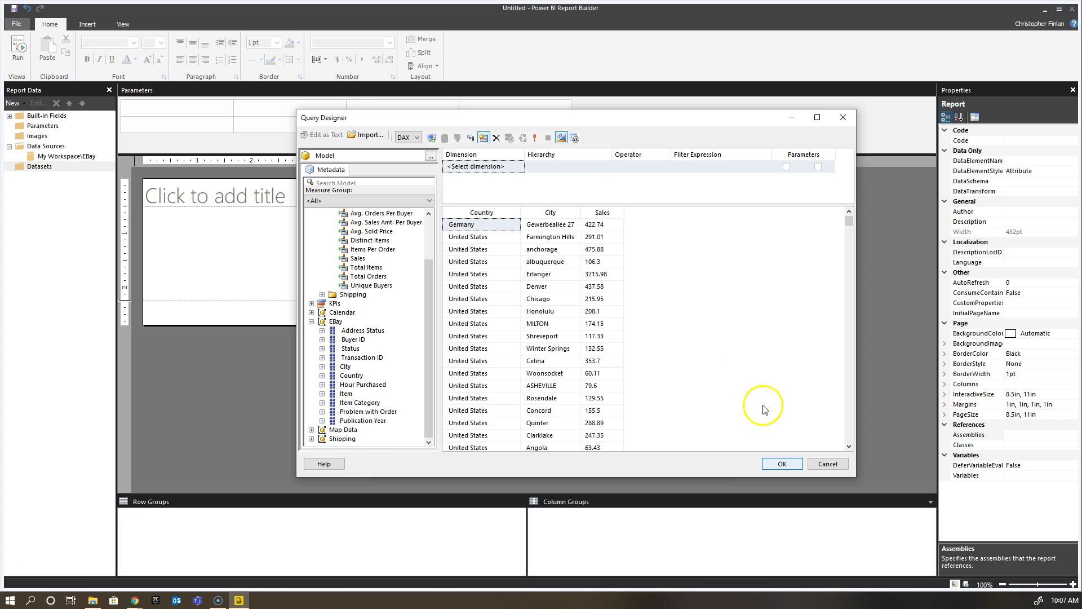
- Accept the query, review the generated SUMMARIZECOLUMNS DAX, and save EbayCountryData
click(781, 464)
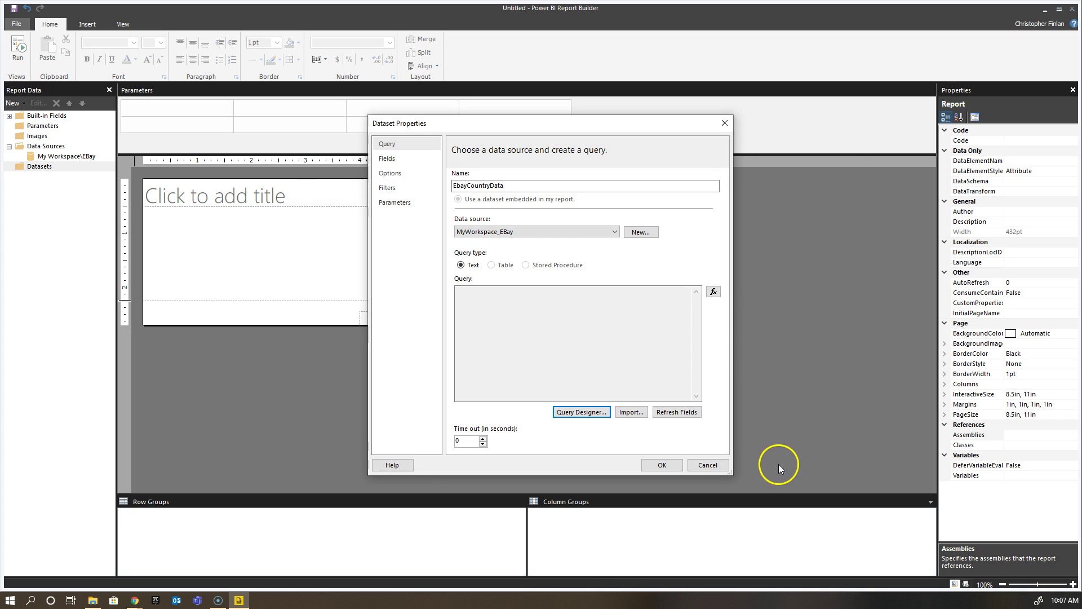
click(535, 333)
text(EVALUATE SUMMARIZECOLUMNS('EBay'[Country], 'EBay'[City], "Sales", [Sales]))
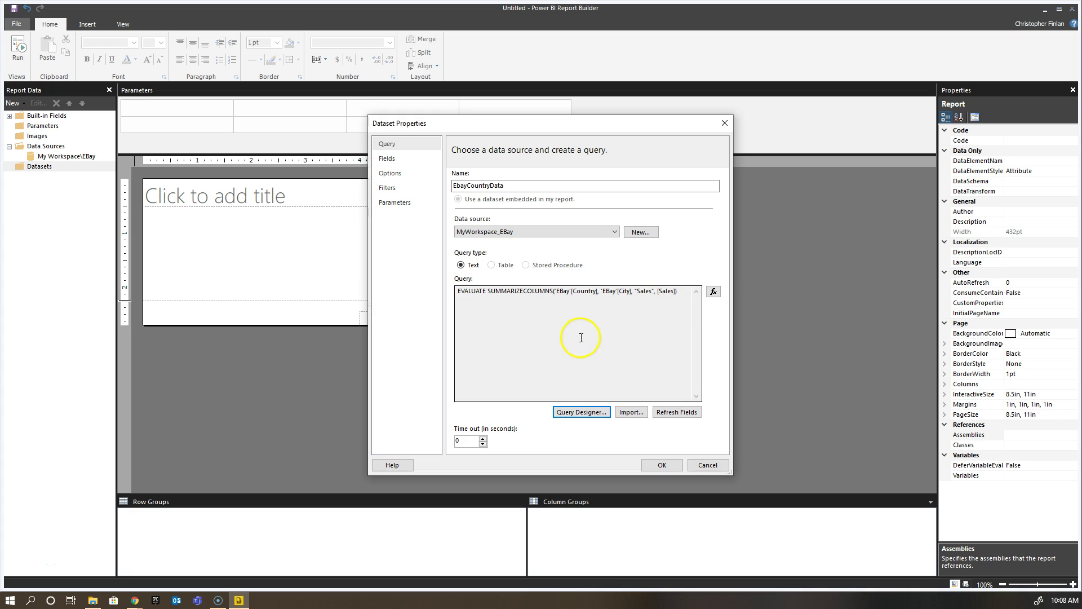
click(663, 465)
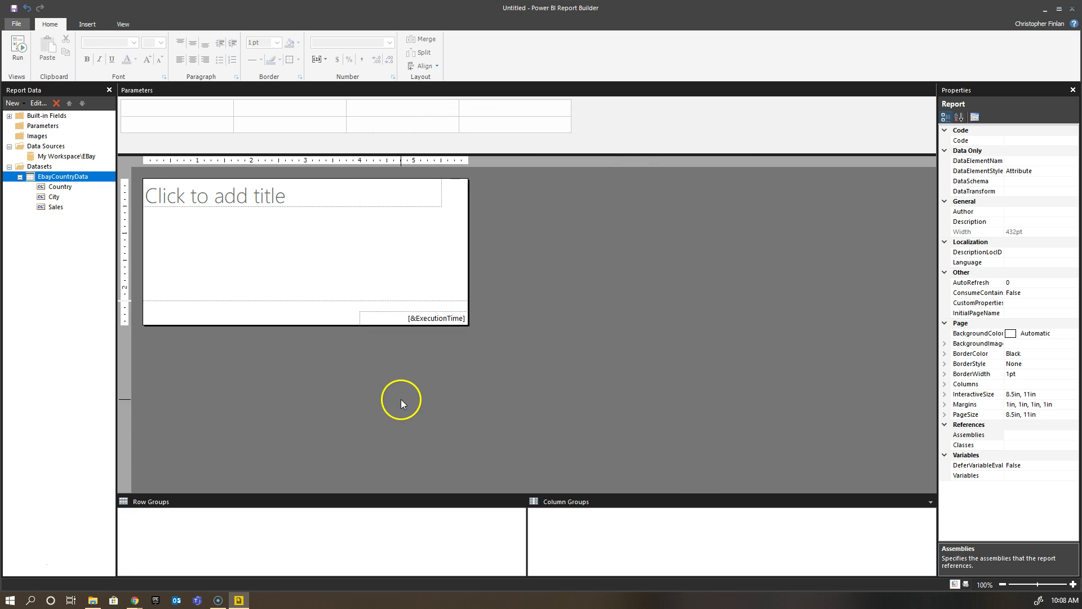